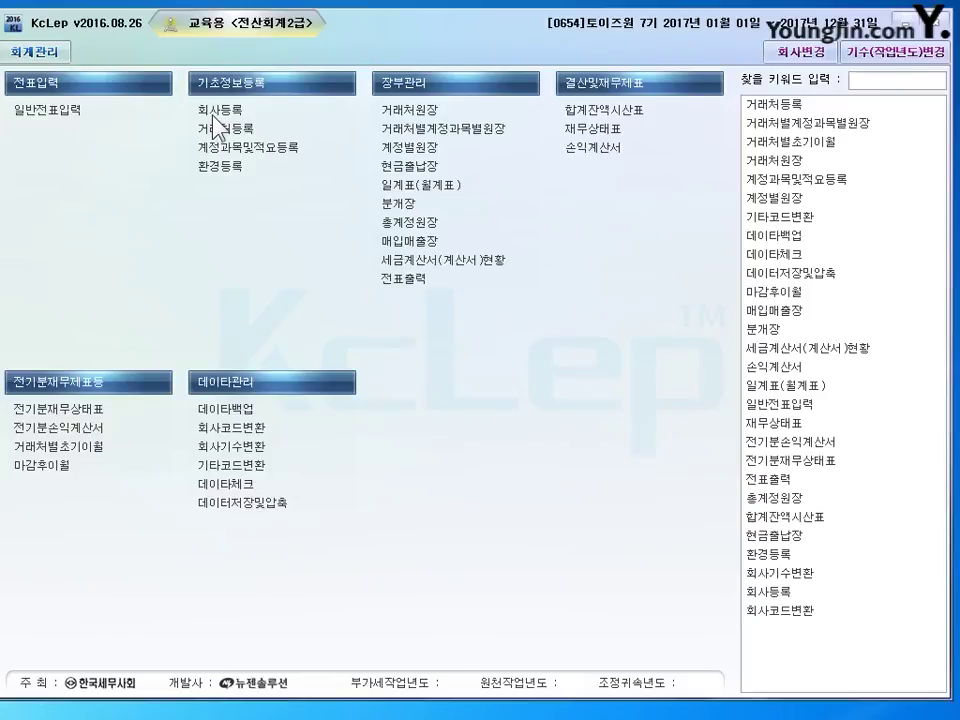
# - Open 회사등록 for 0654 토이즈원 and mark the fields needing correction
pyautogui.click(214, 112)
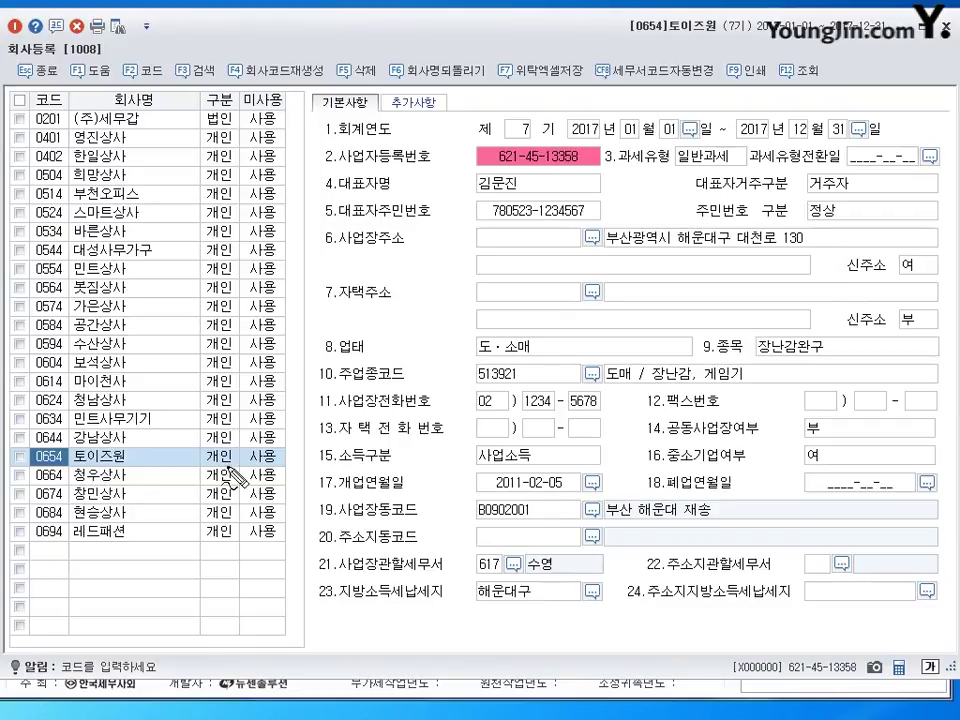
pyautogui.moveTo(226, 441); pyautogui.dragTo(236, 465)
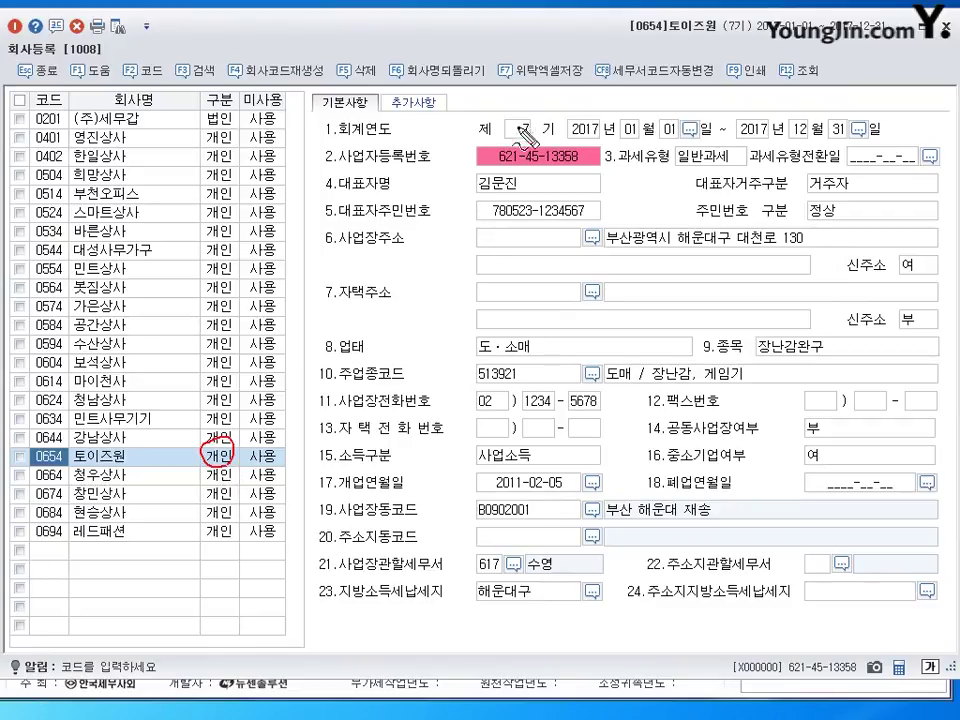
pyautogui.moveTo(482, 145)
pyautogui.mouseDown()
pyautogui.moveTo(487, 157)
pyautogui.moveTo(500, 137)
pyautogui.mouseUp()
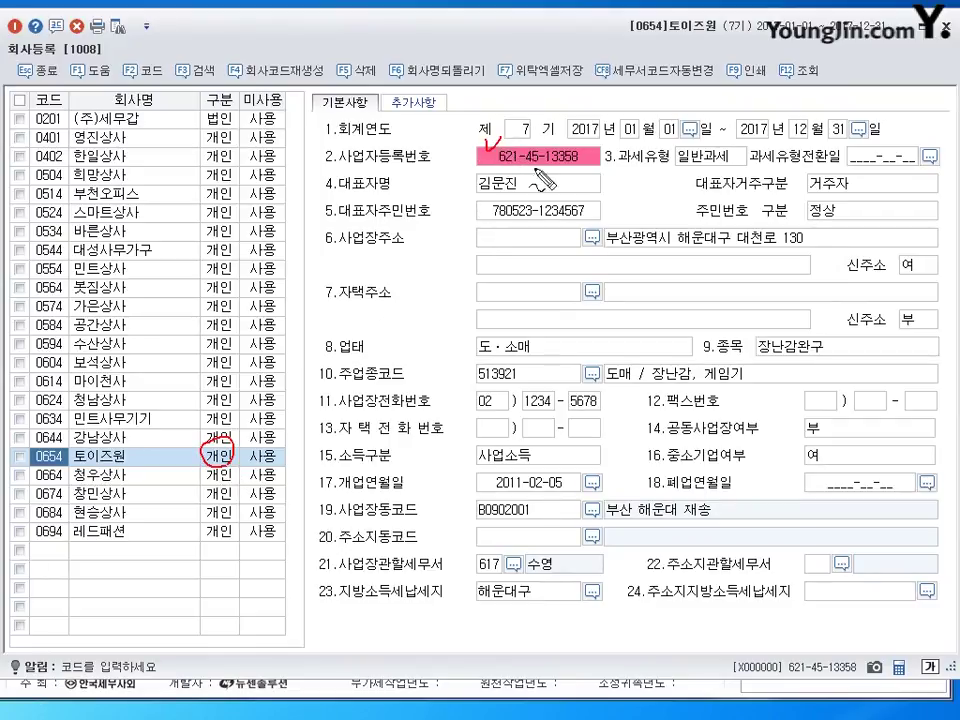
pyautogui.moveTo(674, 152); pyautogui.dragTo(681, 186)
pyautogui.press('Escape')
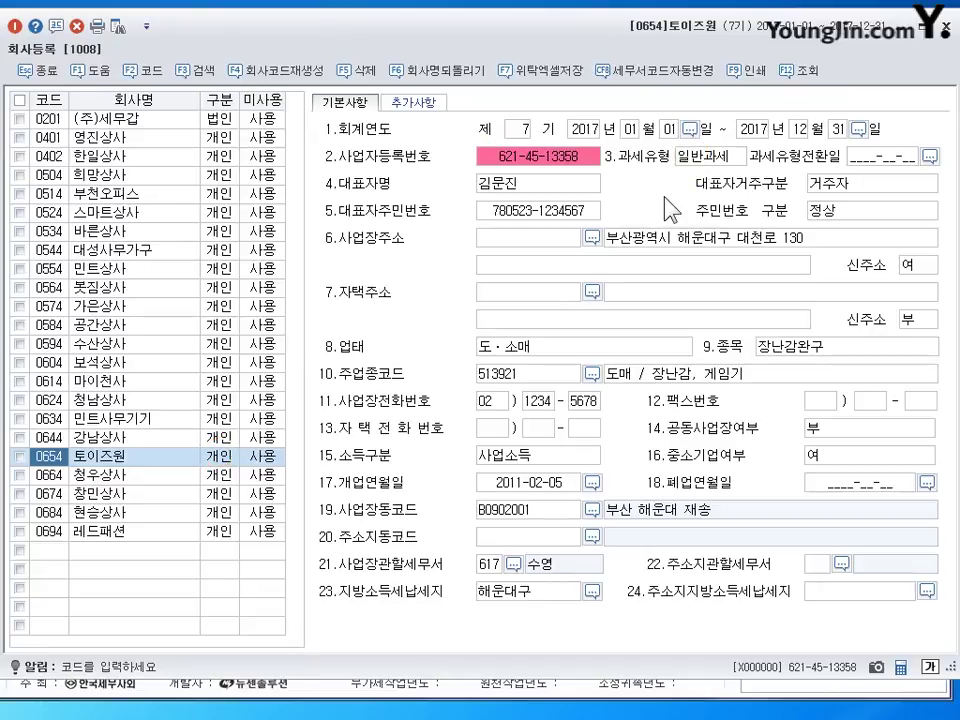
pyautogui.click(498, 150)
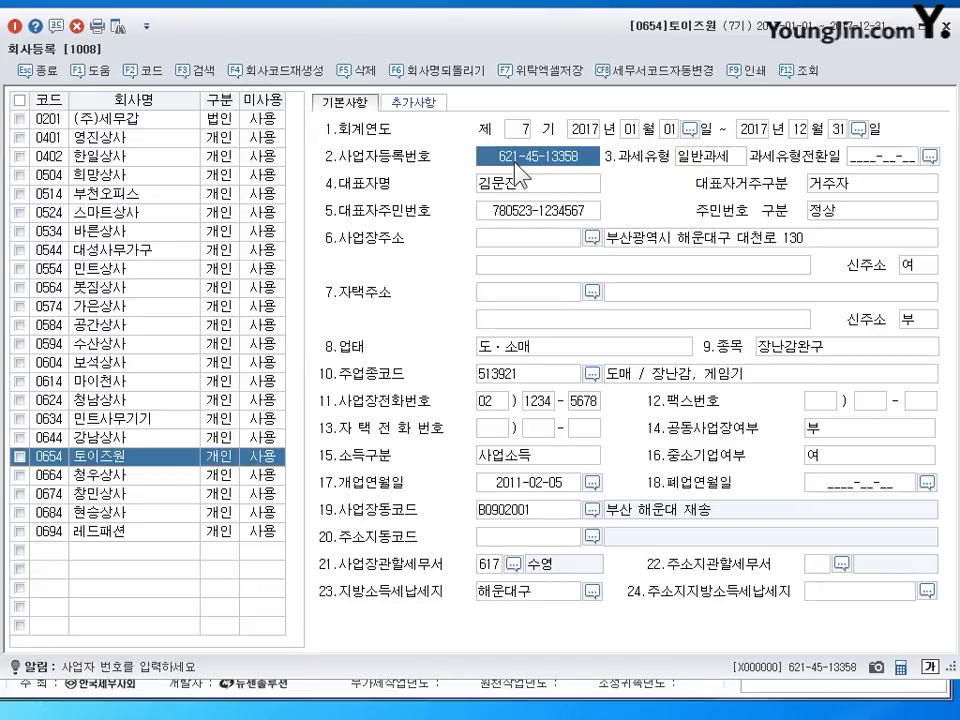
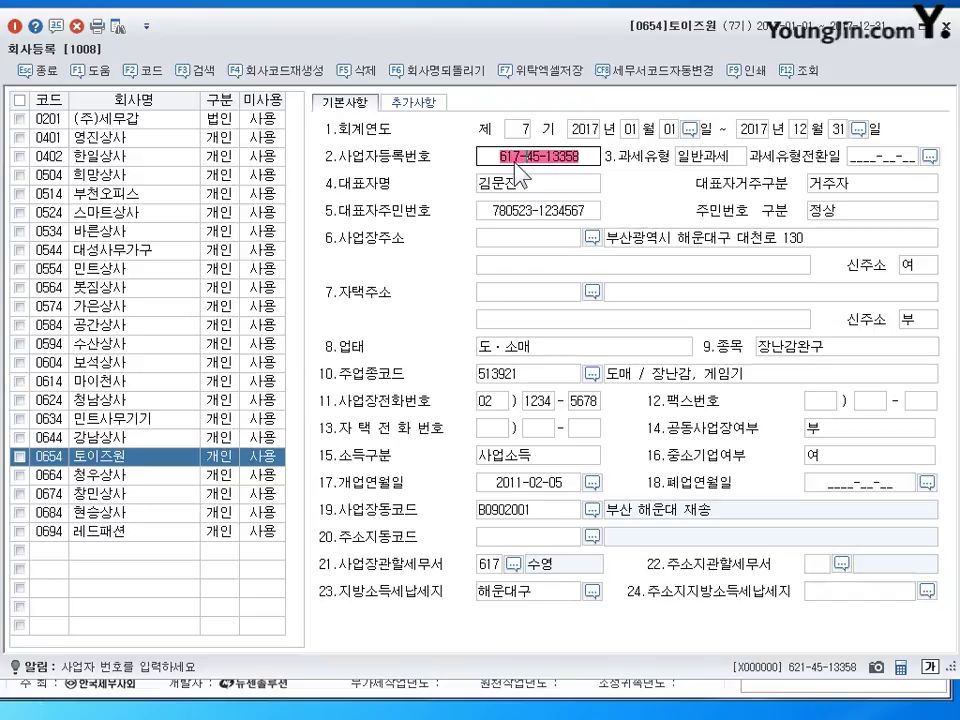
pyautogui.press('Return')
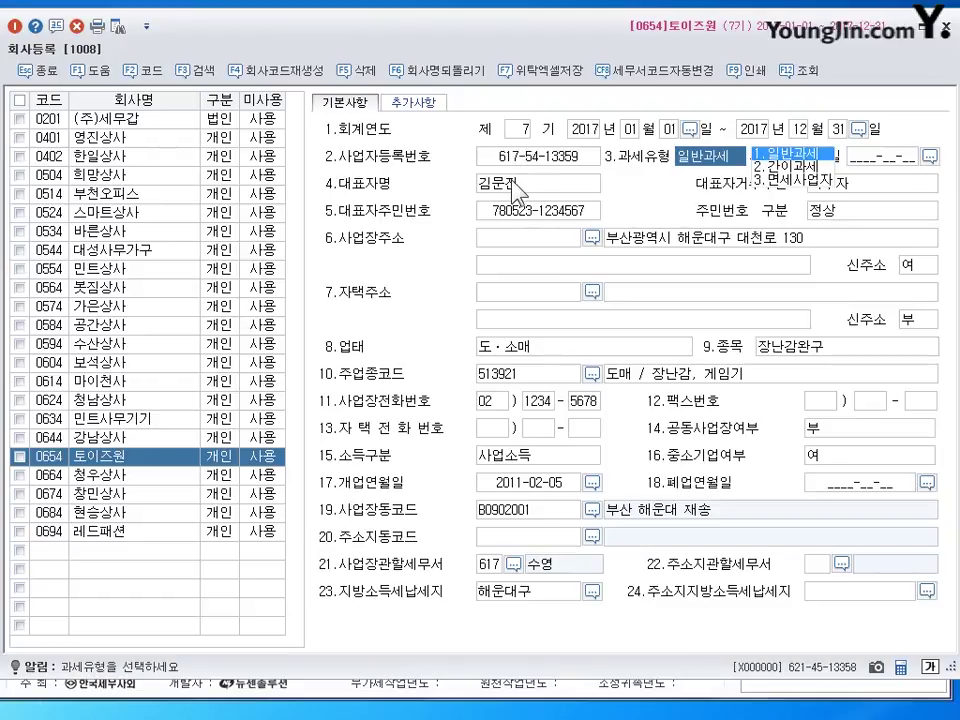
pyautogui.press('Return')
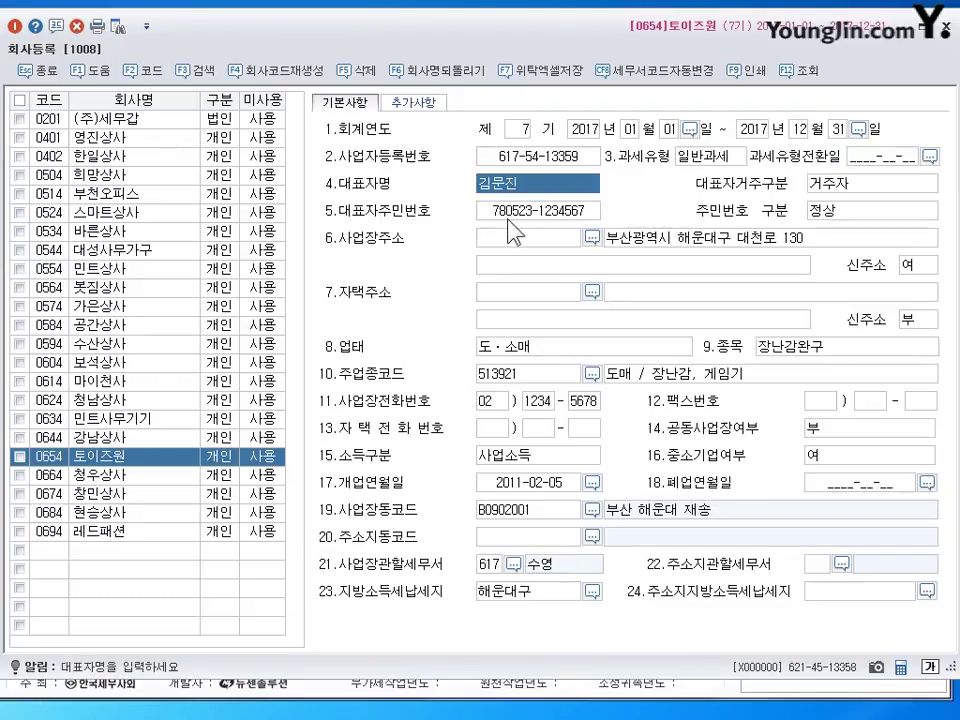
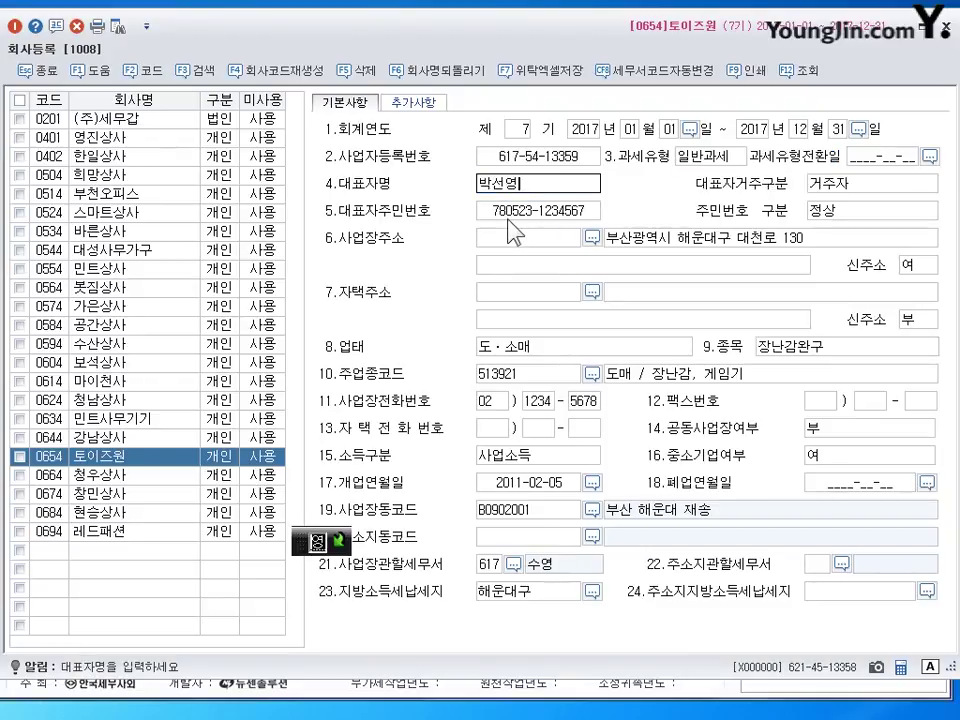
# - Replace the representative's name with the new representative's name
pyautogui.press('Return')
pyautogui.hotkey('shift', 'Tab')
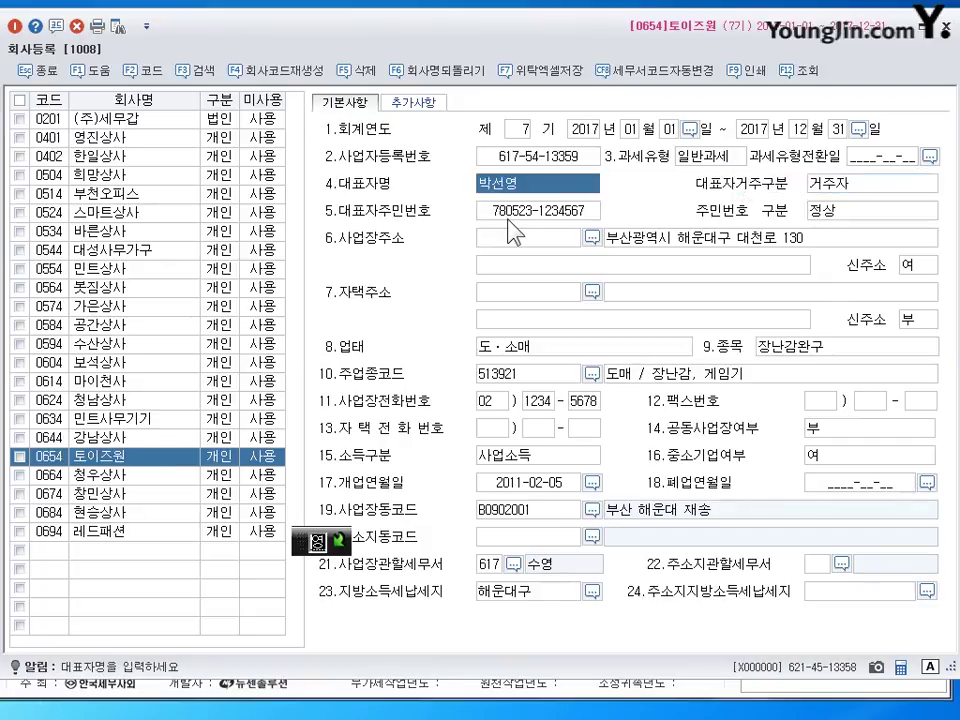
pyautogui.press('Return')
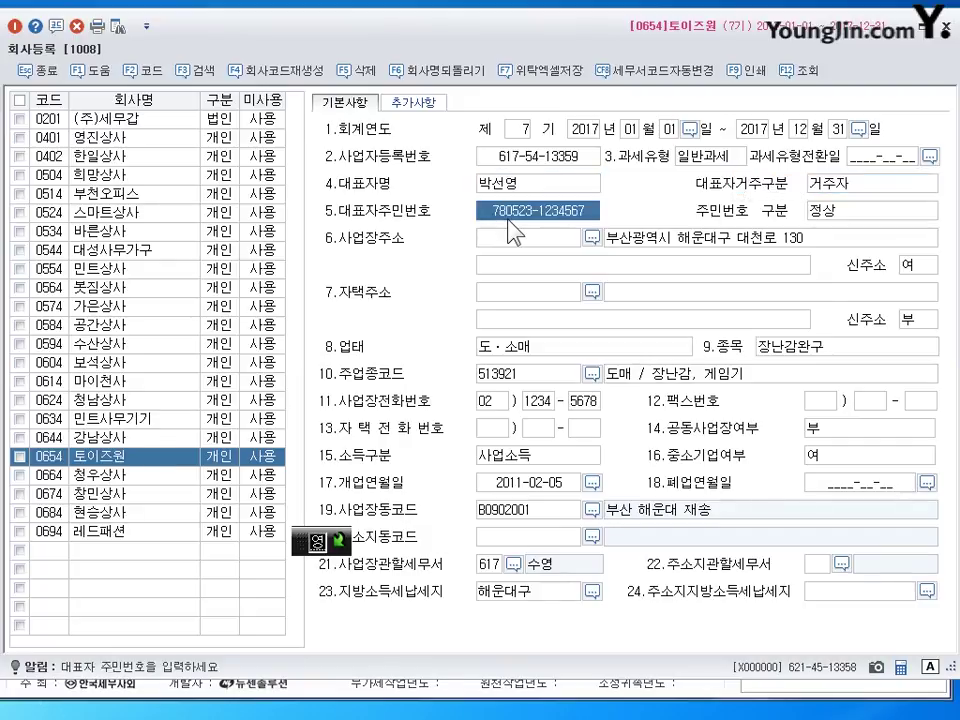
pyautogui.press('Return')
pyautogui.press('Return')
pyautogui.press('Return')
pyautogui.press('Return')
pyautogui.press('Return')
pyautogui.press('Return')
pyautogui.press('Return')
pyautogui.press('Return')
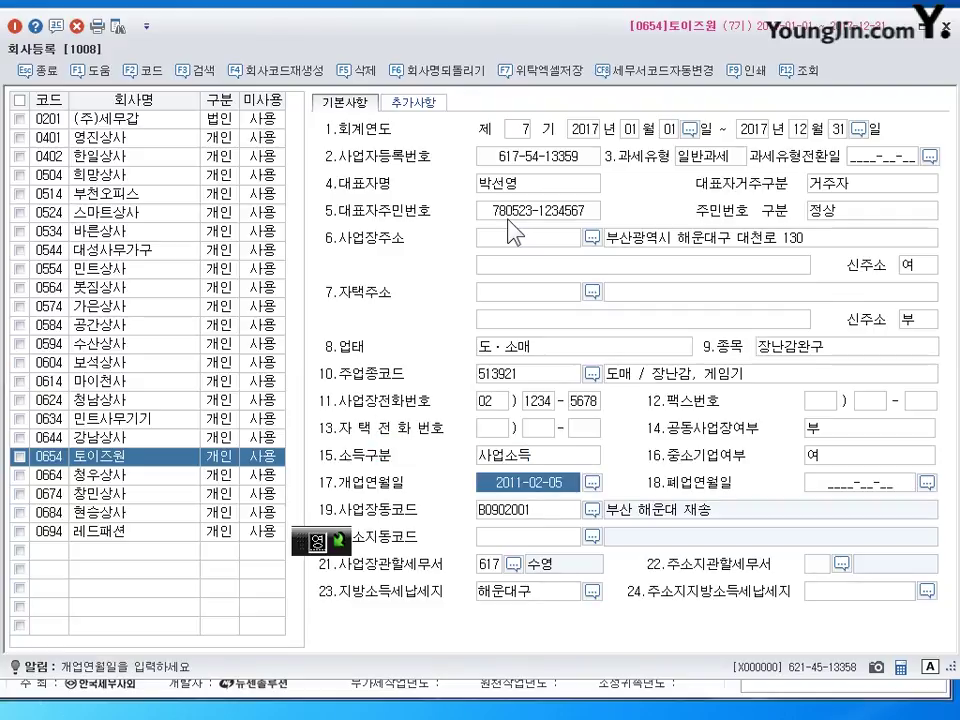
pyautogui.click(757, 248)
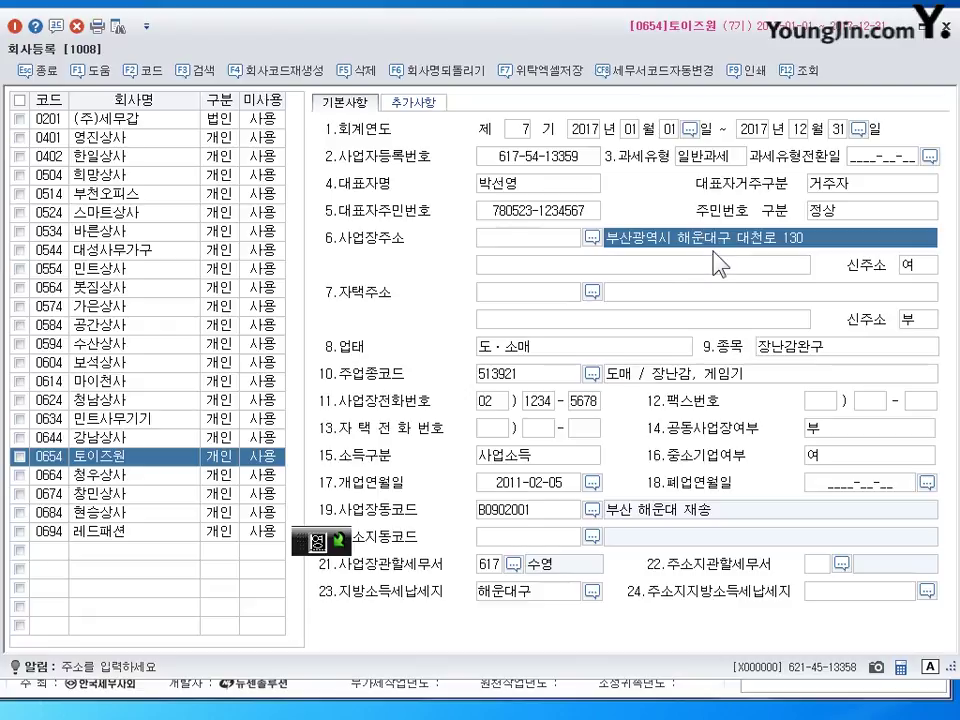
pyautogui.press('End')
pyautogui.press('BackSpace')
pyautogui.press('BackSpace')
pyautogui.press('BackSpace')
pyautogui.press('BackSpace')
pyautogui.press('BackSpace')
pyautogui.press('BackSpace')
pyautogui.press('BackSpace')
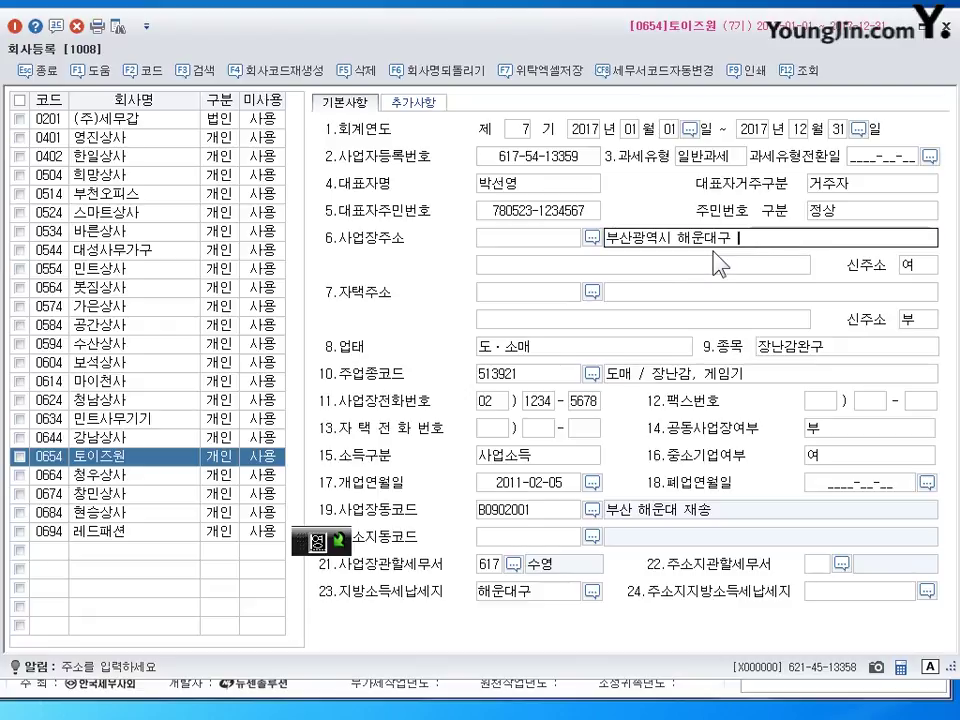
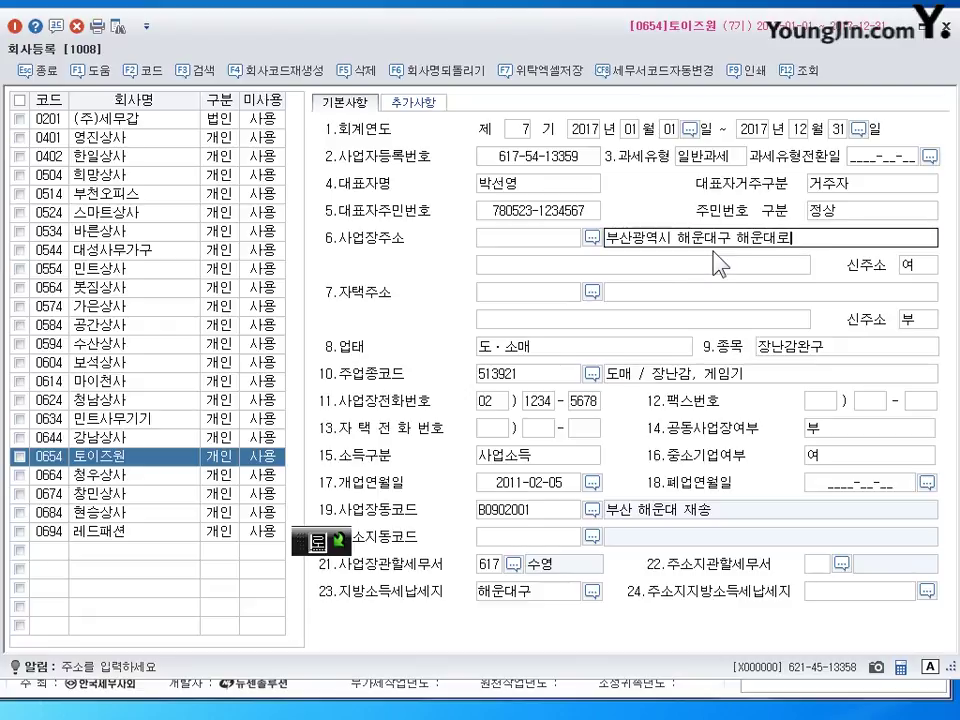
pyautogui.press('Return')
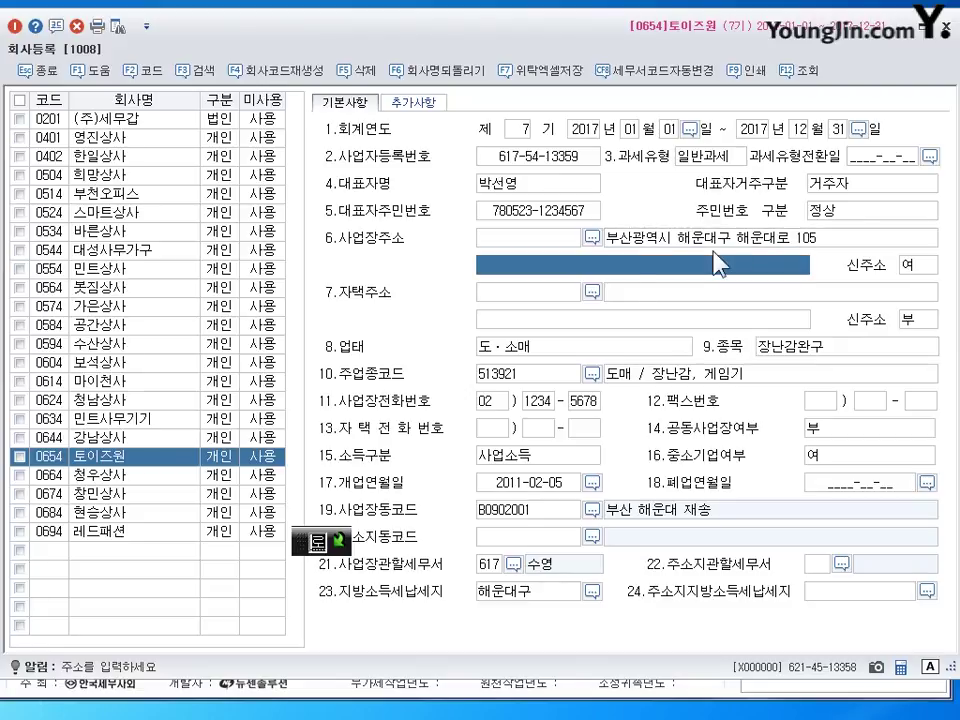
pyautogui.click(524, 348)
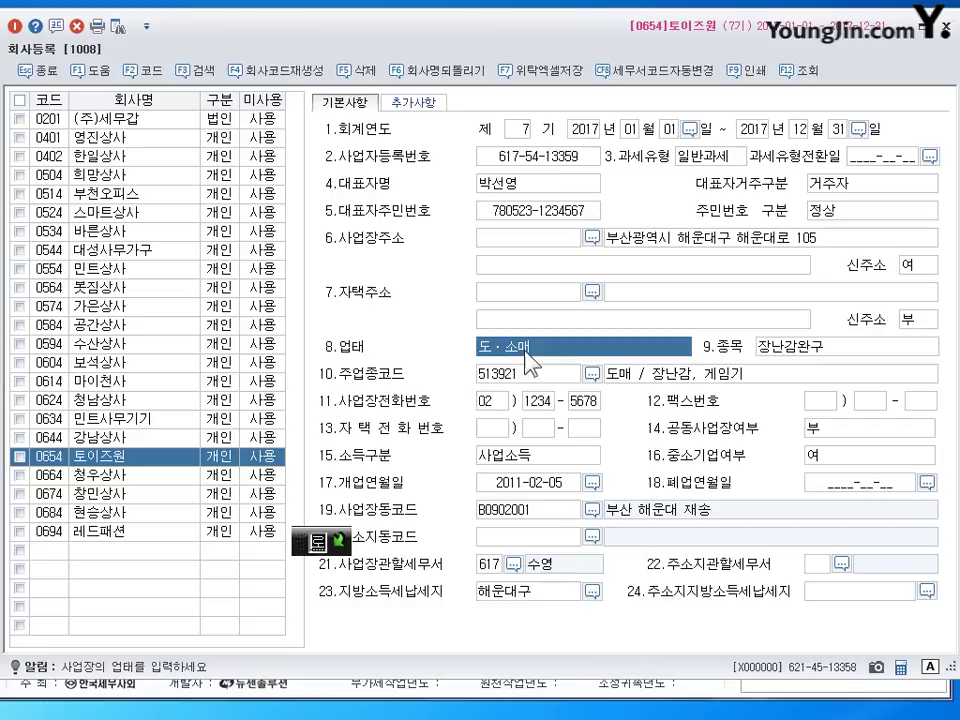
pyautogui.click(798, 352)
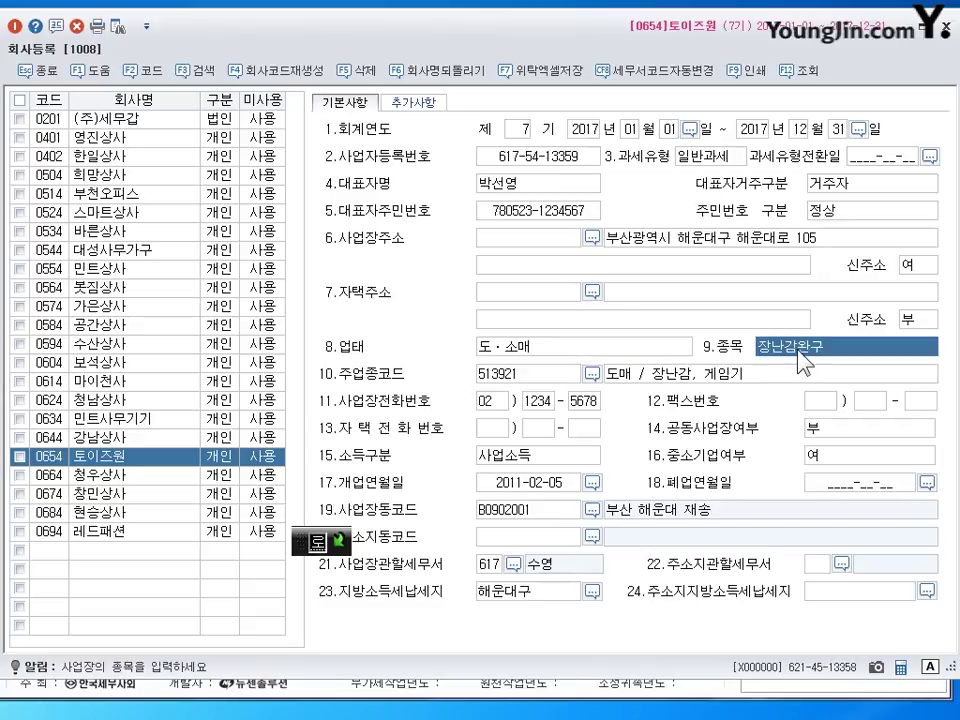
pyautogui.click(489, 566)
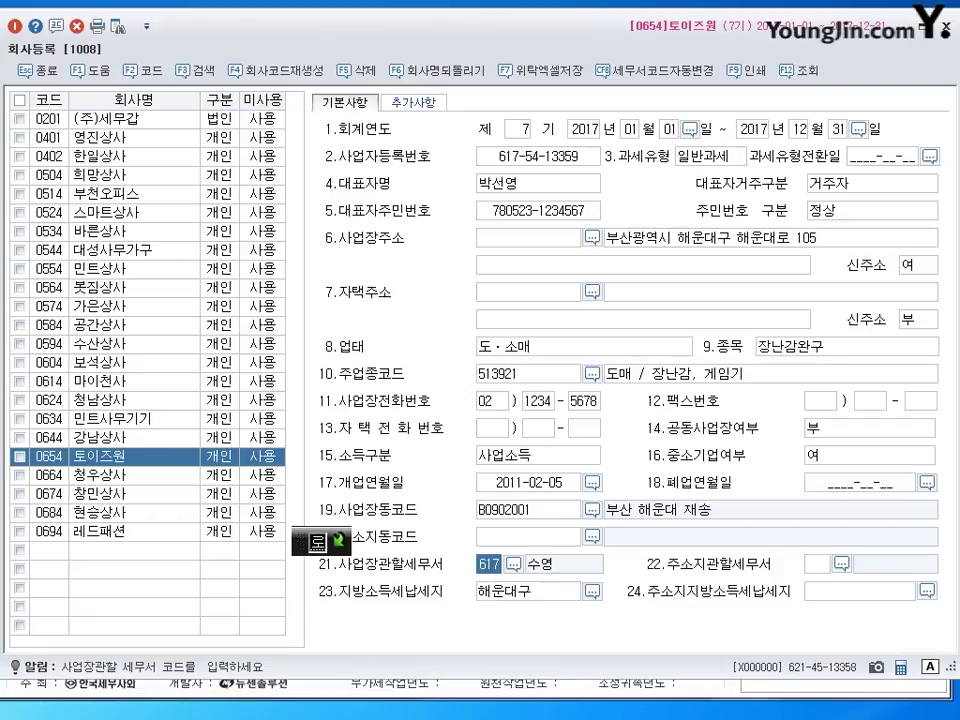
pyautogui.click(944, 30)
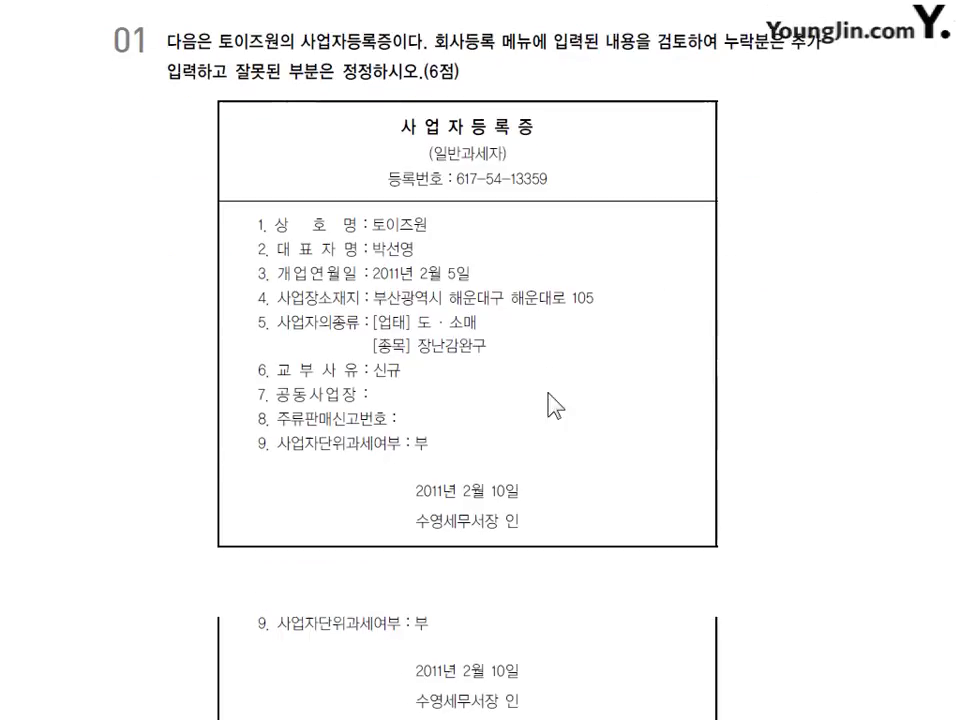
pyautogui.scroll(-10, 531, 377)
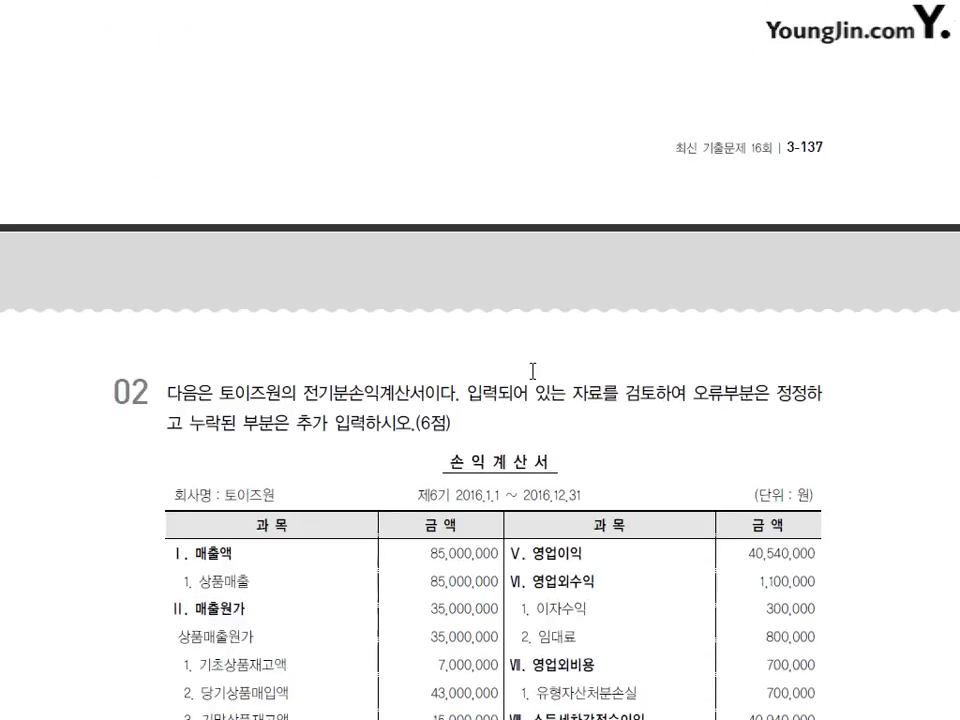
pyautogui.scroll(-3, 531, 370)
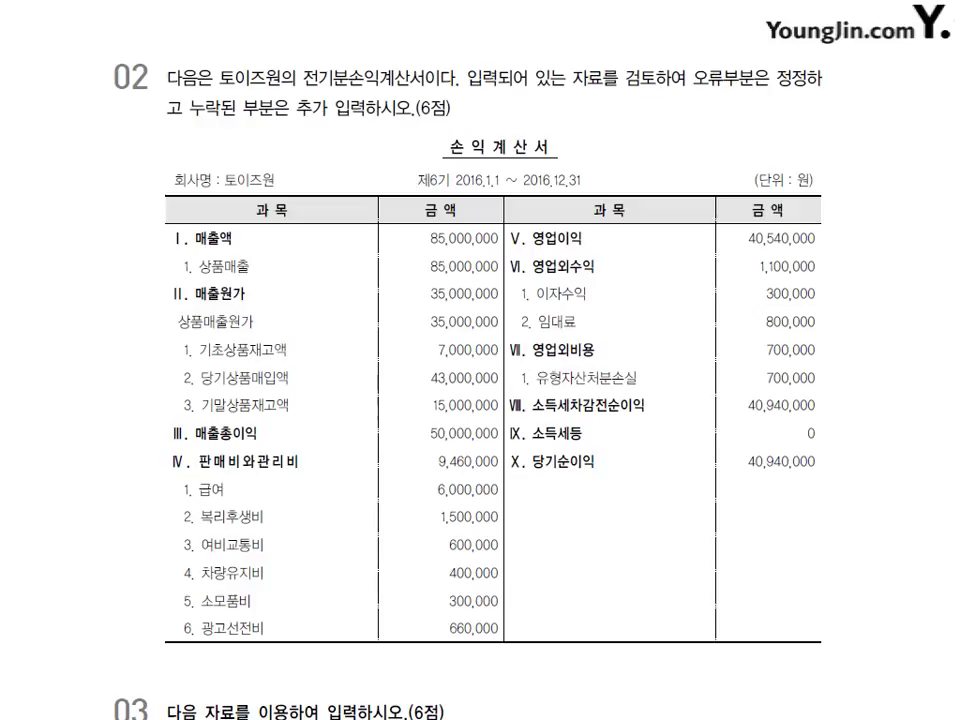
pyautogui.hotkey('alt', 'Tab')
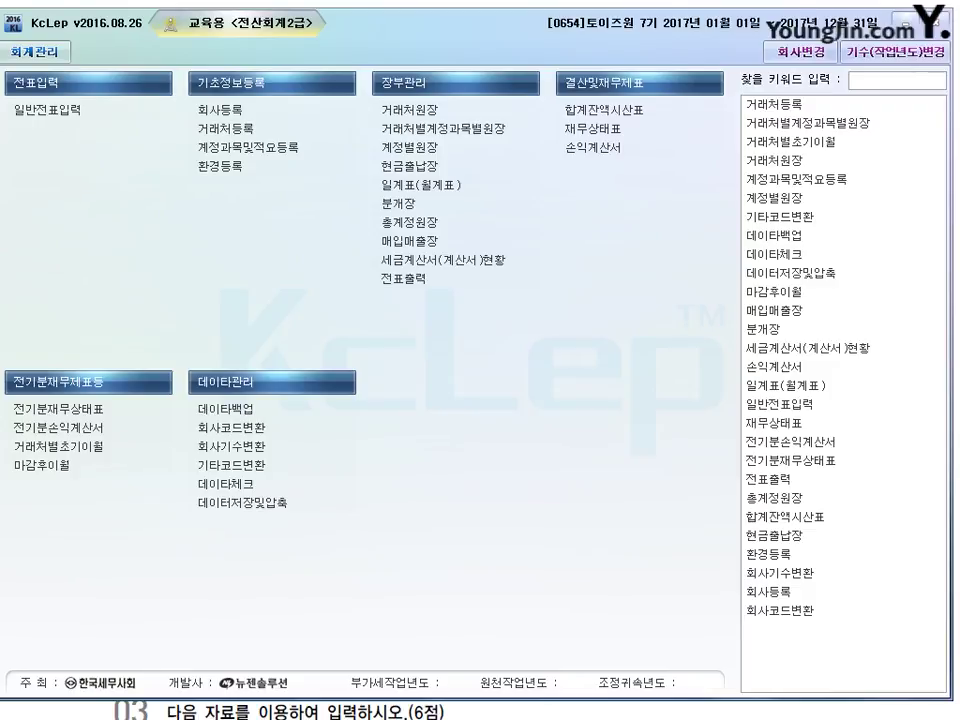
pyautogui.click(60, 427)
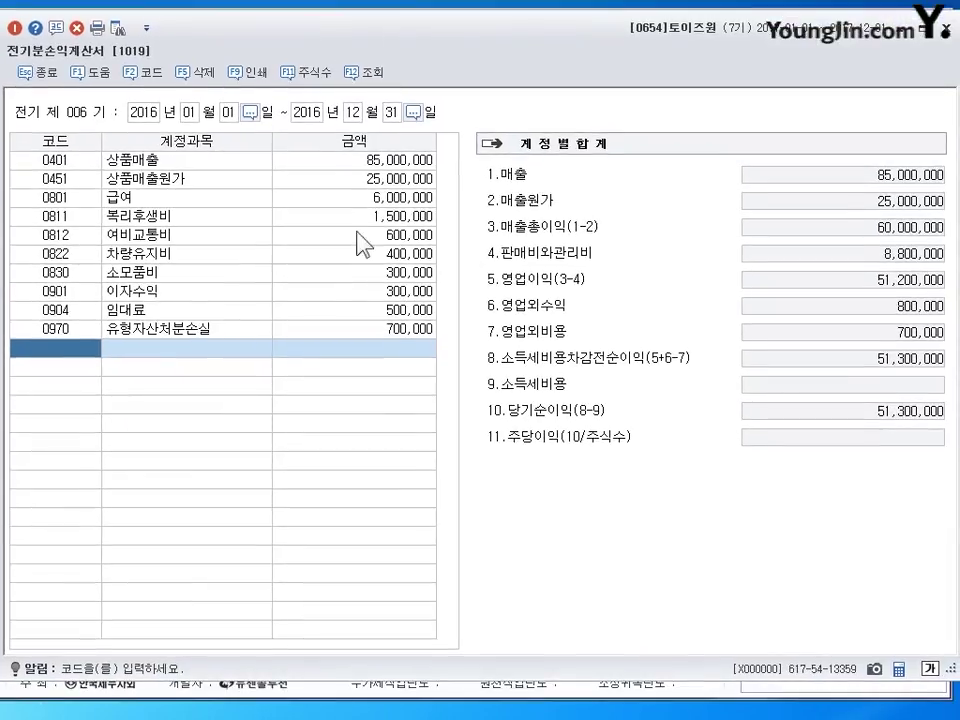
pyautogui.click(389, 164)
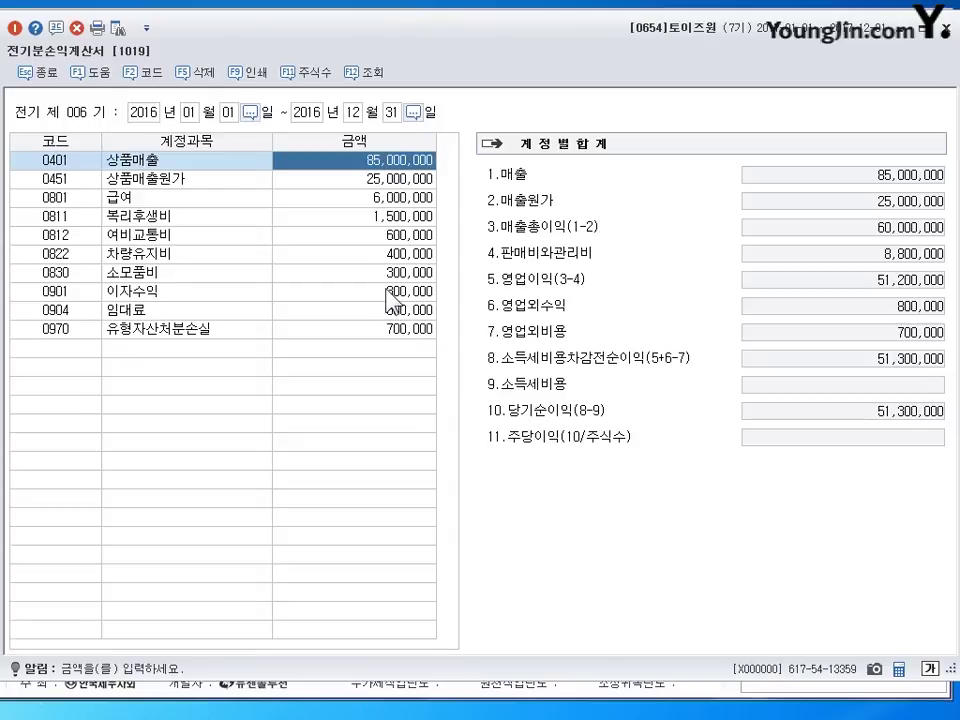
pyautogui.click(400, 190)
pyautogui.moveTo(394, 199); pyautogui.dragTo(348, 215)
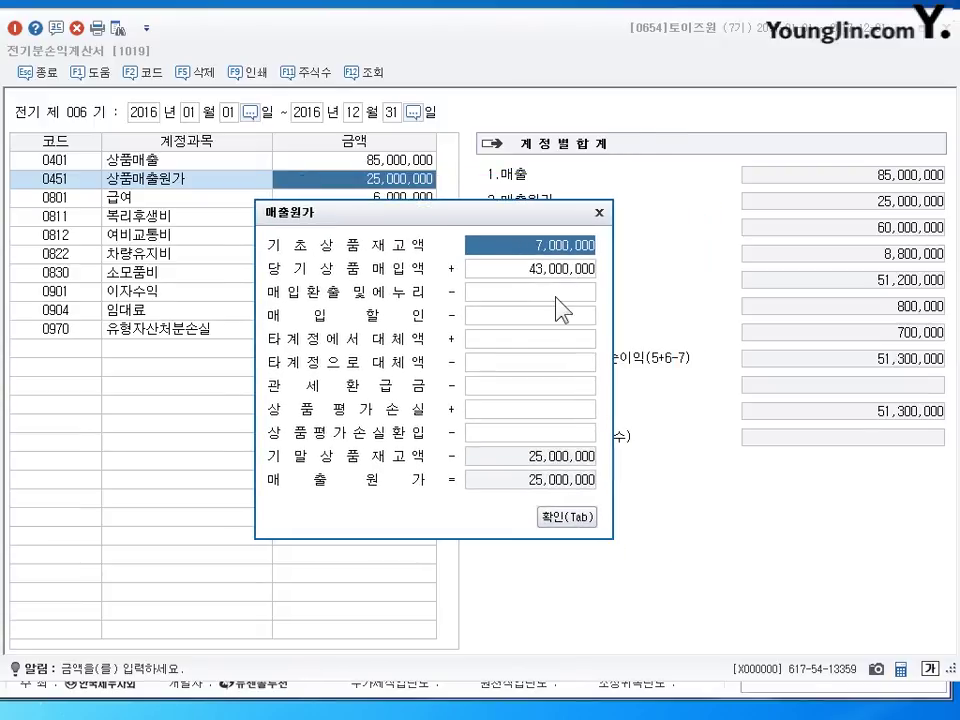
pyautogui.press('Return')
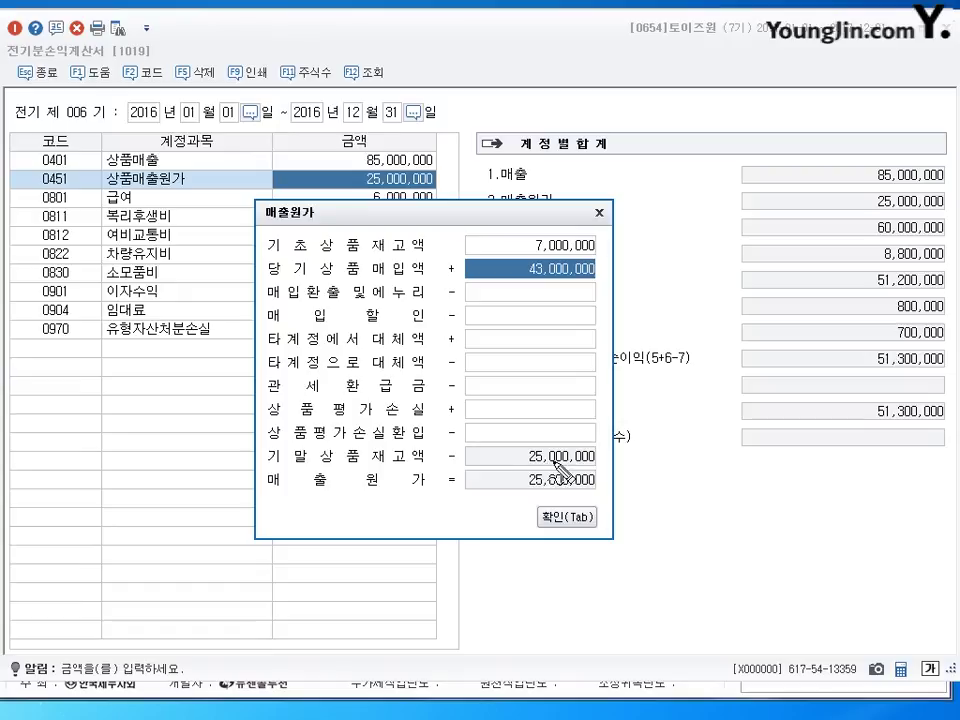
pyautogui.moveTo(595, 432)
pyautogui.mouseDown()
pyautogui.moveTo(508, 454)
pyautogui.moveTo(575, 478)
pyautogui.moveTo(626, 446)
pyautogui.moveTo(621, 461)
pyautogui.moveTo(632, 455)
pyautogui.moveTo(640, 468)
pyautogui.moveTo(700, 452)
pyautogui.moveTo(716, 466)
pyautogui.moveTo(728, 452)
pyautogui.moveTo(712, 456)
pyautogui.moveTo(765, 460)
pyautogui.moveTo(760, 476)
pyautogui.moveTo(772, 462)
pyautogui.moveTo(788, 468)
pyautogui.mouseUp()
pyautogui.hotkey('ctrl', 'z')
pyautogui.moveTo(651, 437)
pyautogui.mouseDown()
pyautogui.moveTo(652, 418)
pyautogui.moveTo(672, 433)
pyautogui.mouseUp()
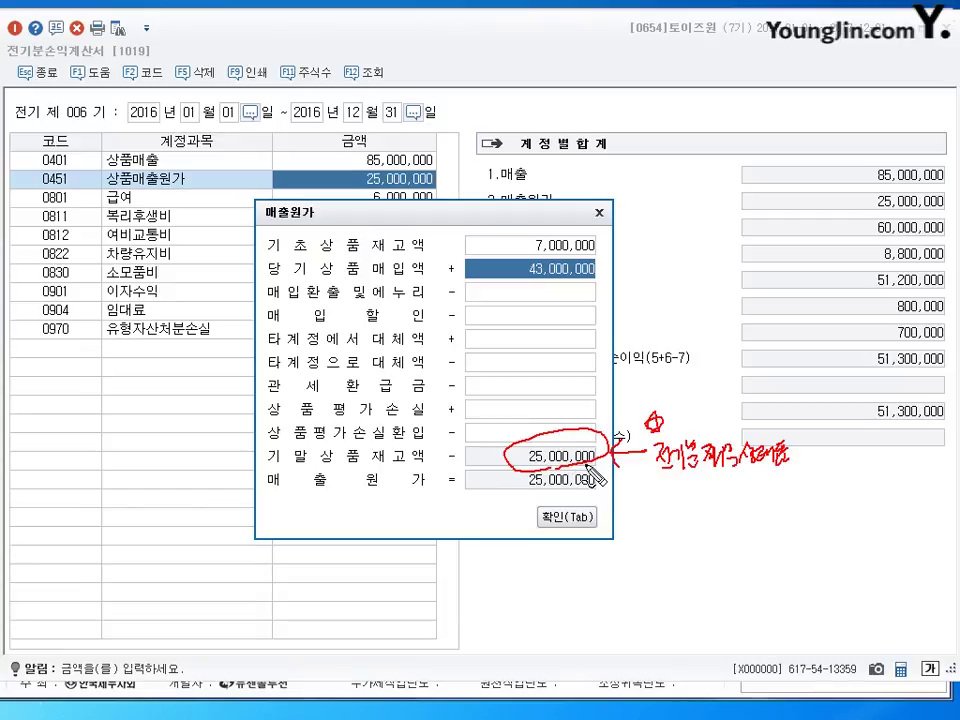
pyautogui.press('Escape')
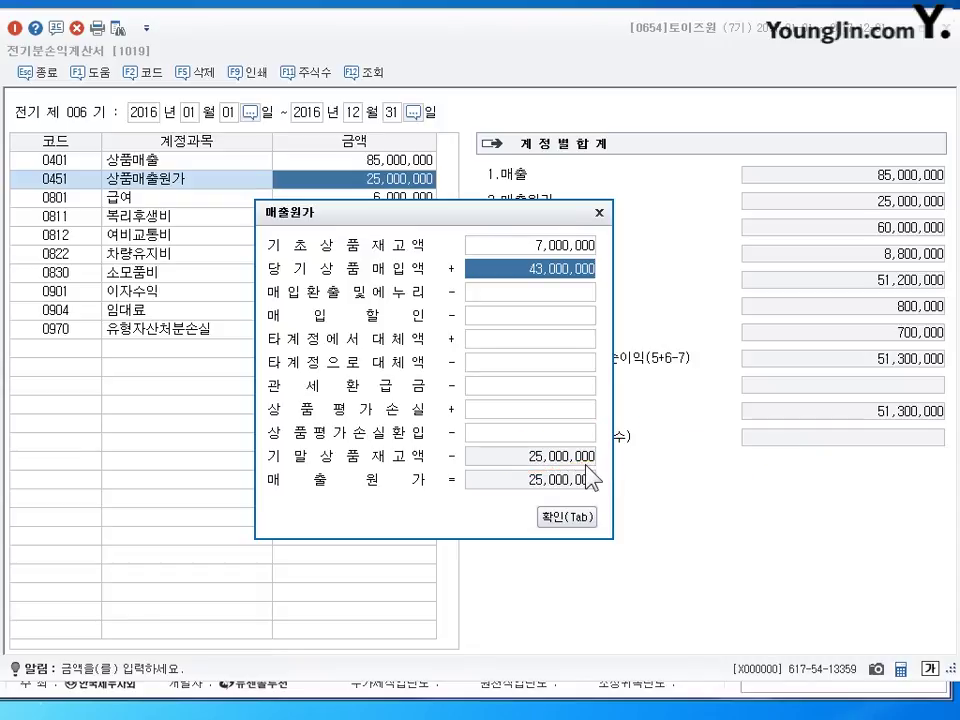
pyautogui.click(580, 516)
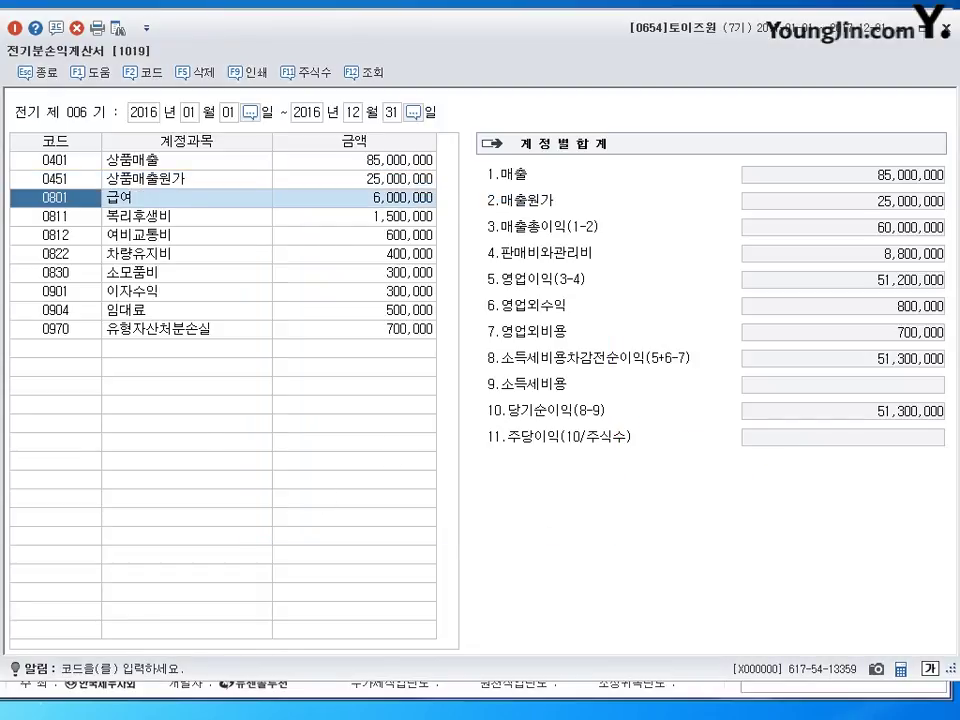
pyautogui.press('Escape')
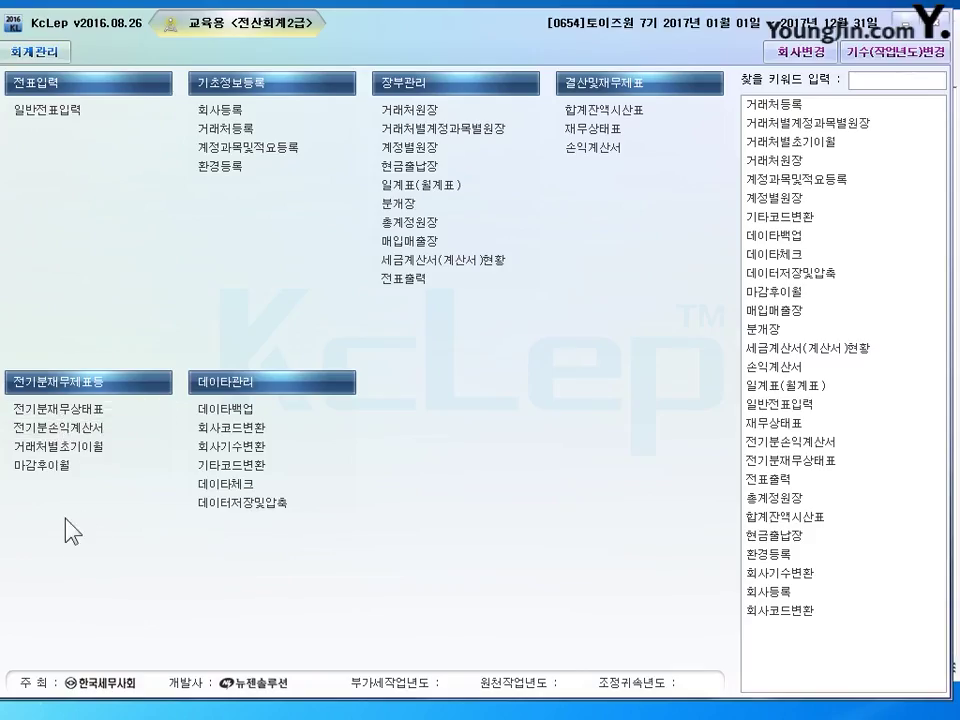
# - Set 0146 상품 to 15,000,000 in 전기분재무상태표, balancing both sides at 152,300,000, then close it
pyautogui.click(58, 408)
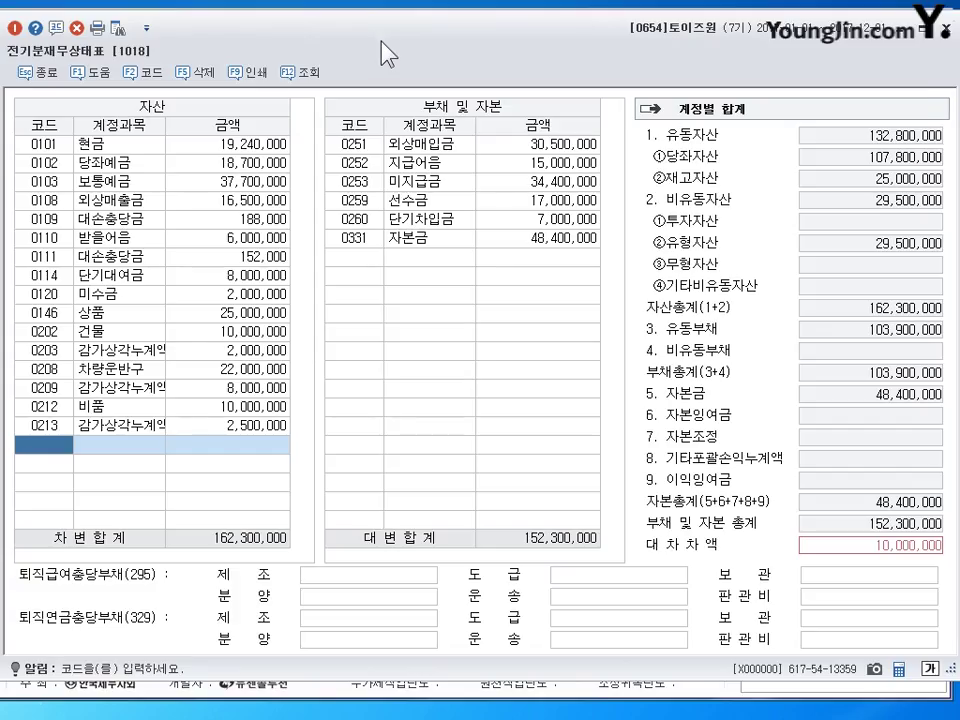
pyautogui.click(112, 408)
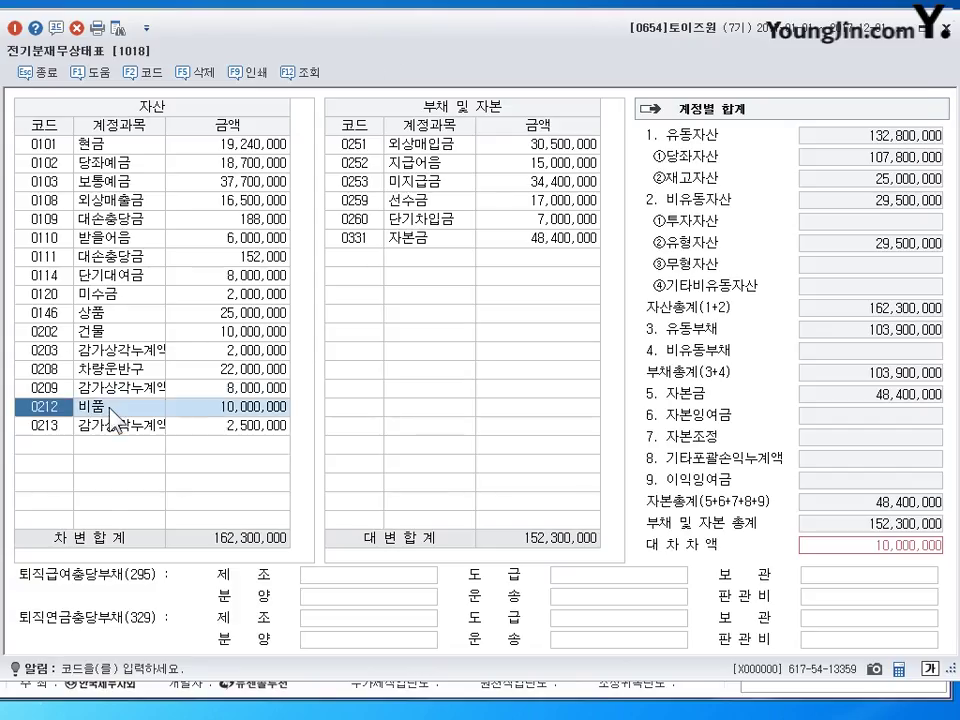
pyautogui.click(100, 313)
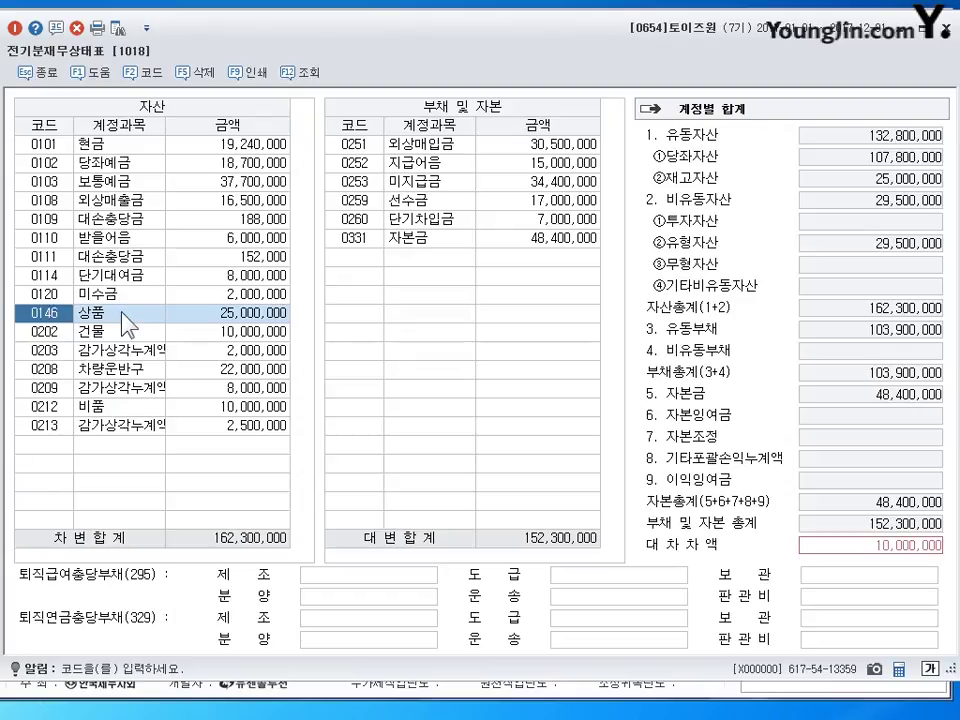
pyautogui.press('Return')
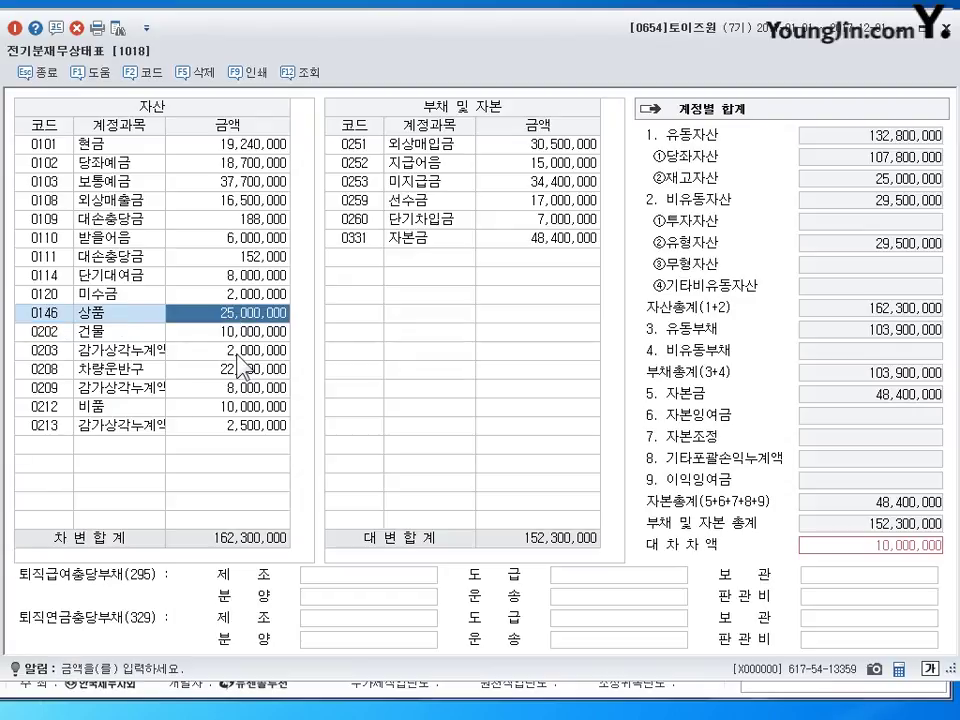
pyautogui.write('15++')
pyautogui.press('Return')
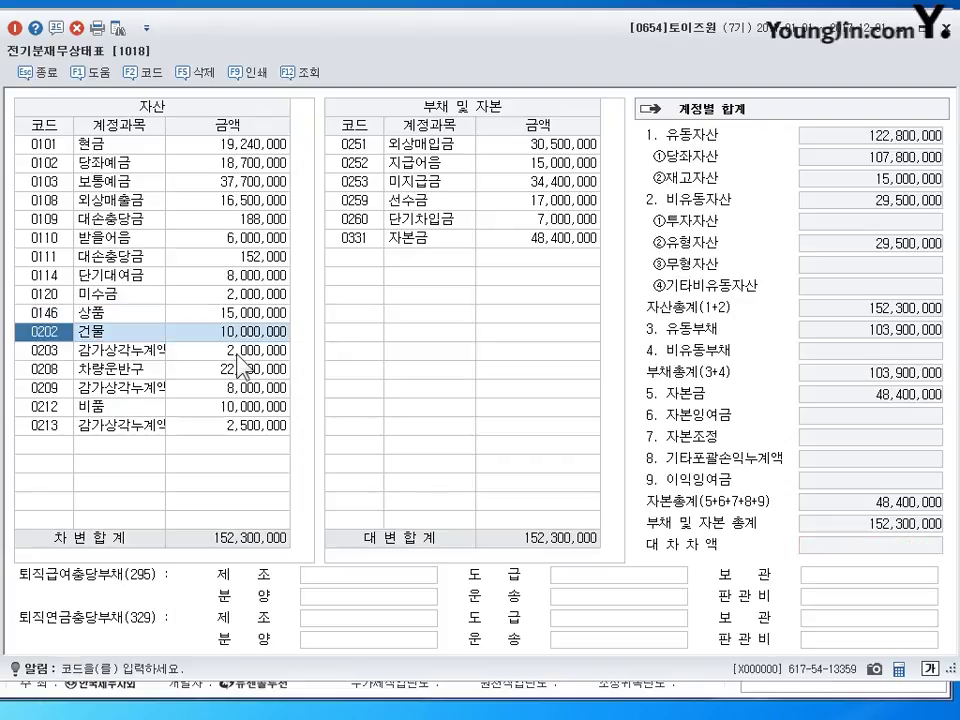
pyautogui.press('Up')
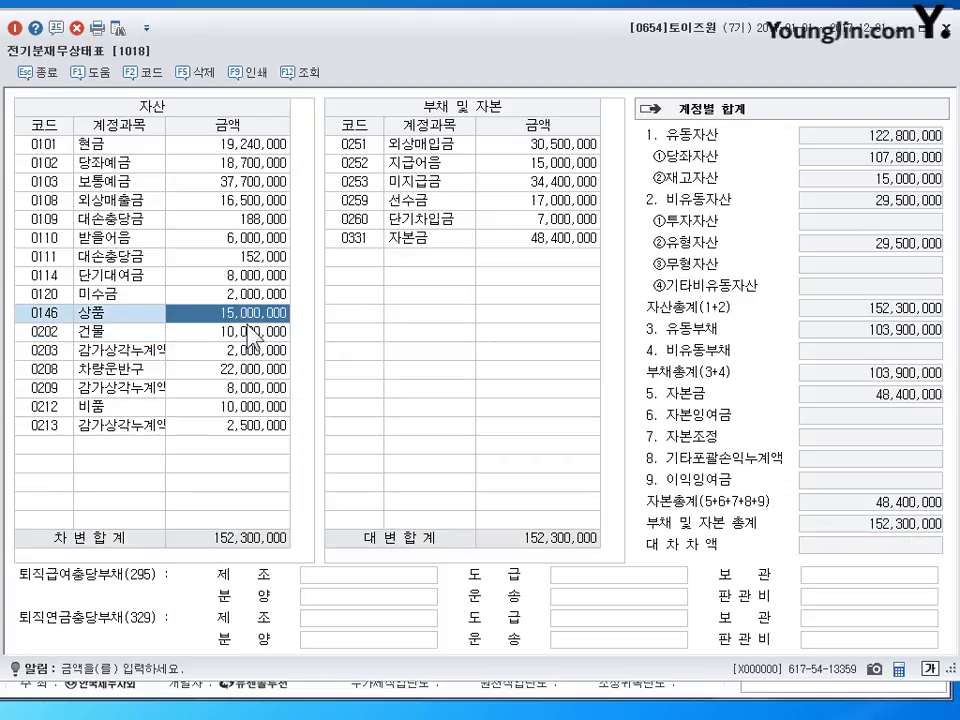
pyautogui.click(950, 28)
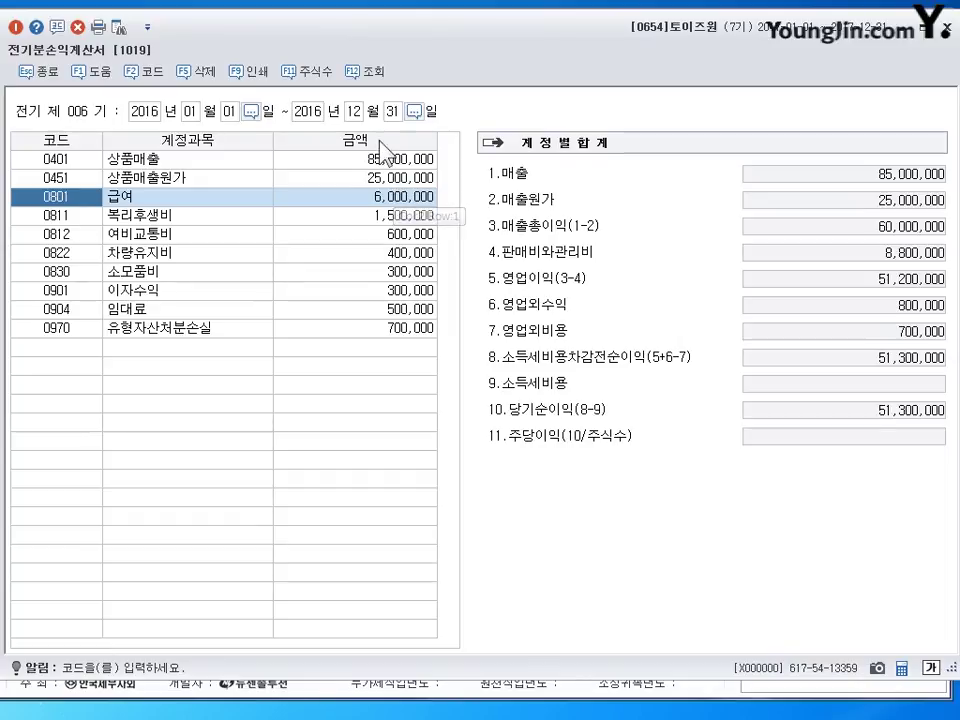
# - Reload figures with F12 조회 and accept the recalculated 매출원가 of 35,000,000
pyautogui.click(366, 72)
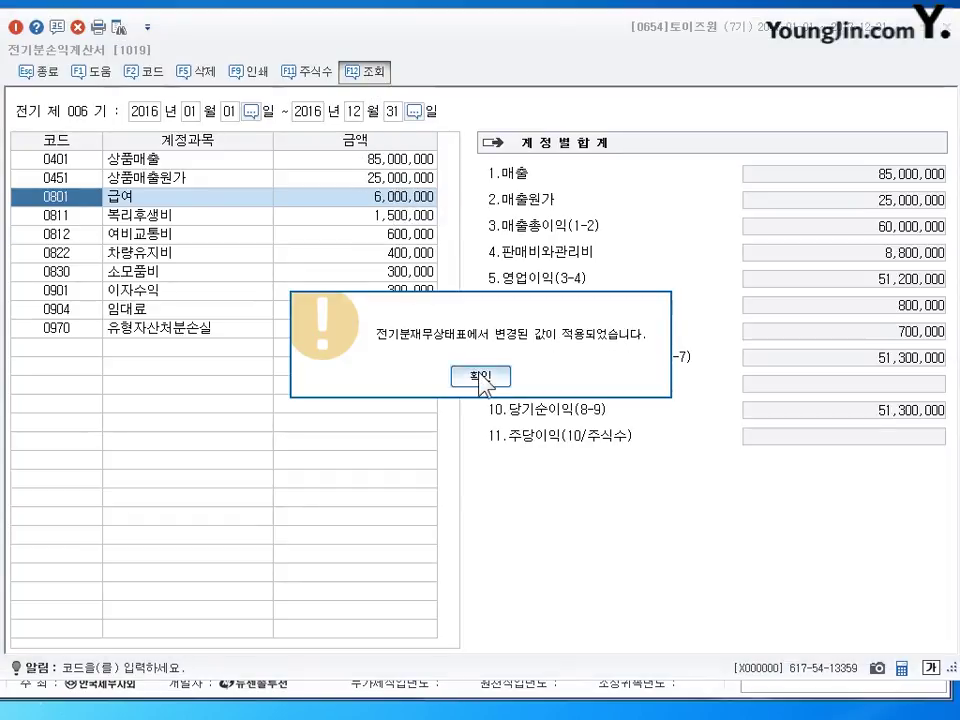
pyautogui.click(482, 377)
pyautogui.click(392, 187)
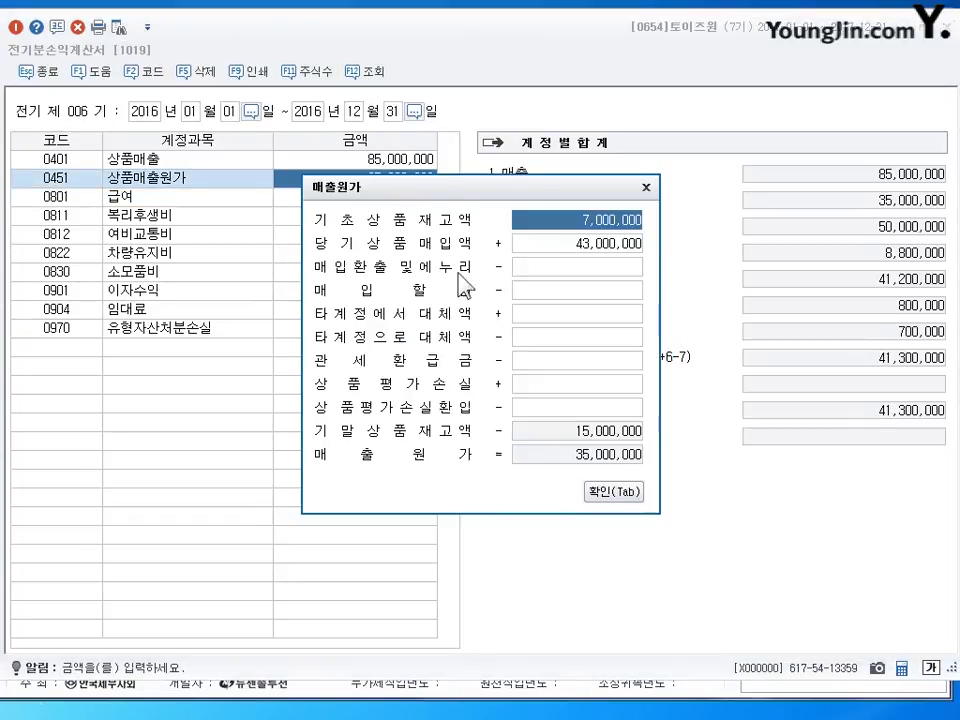
pyautogui.moveTo(456, 186); pyautogui.dragTo(496, 209)
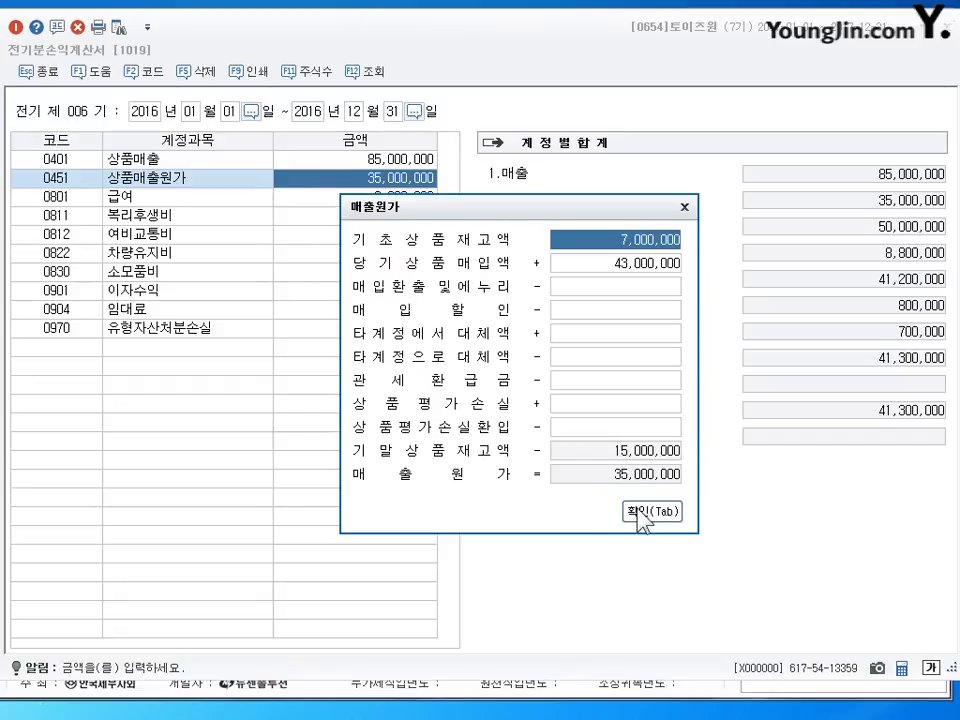
pyautogui.click(642, 512)
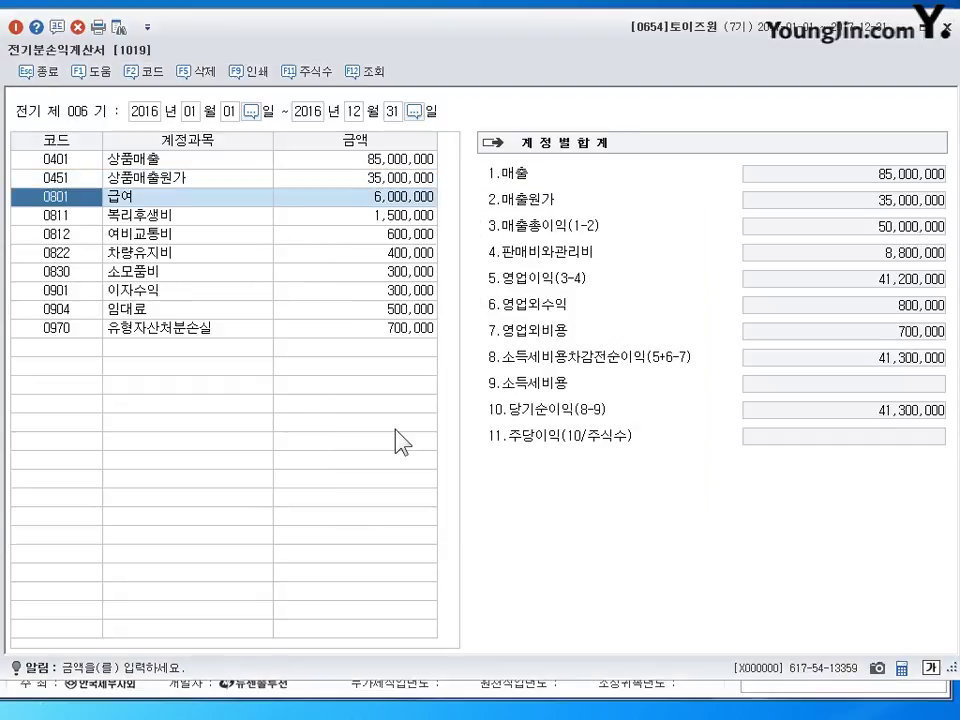
# - Add account 0833 광고선전비 with an amount of 660,000
pyautogui.press('Return')
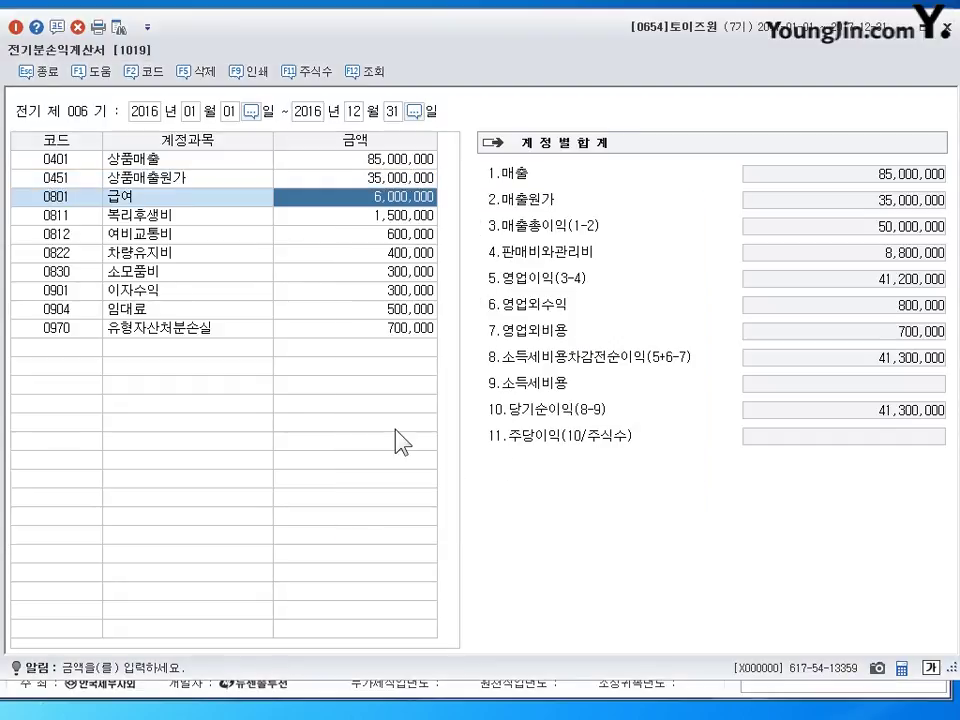
pyautogui.press('Return')
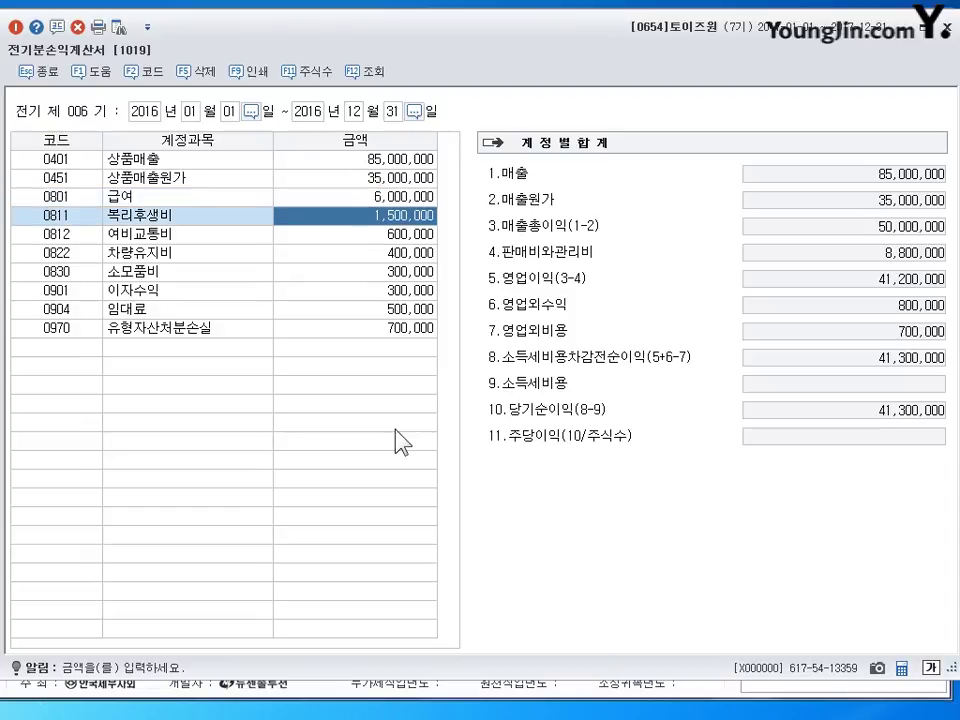
pyautogui.press('Return')
pyautogui.press('Return')
pyautogui.press('Return')
pyautogui.press('Return')
pyautogui.press('Return')
pyautogui.press('Return')
pyautogui.press('Return')
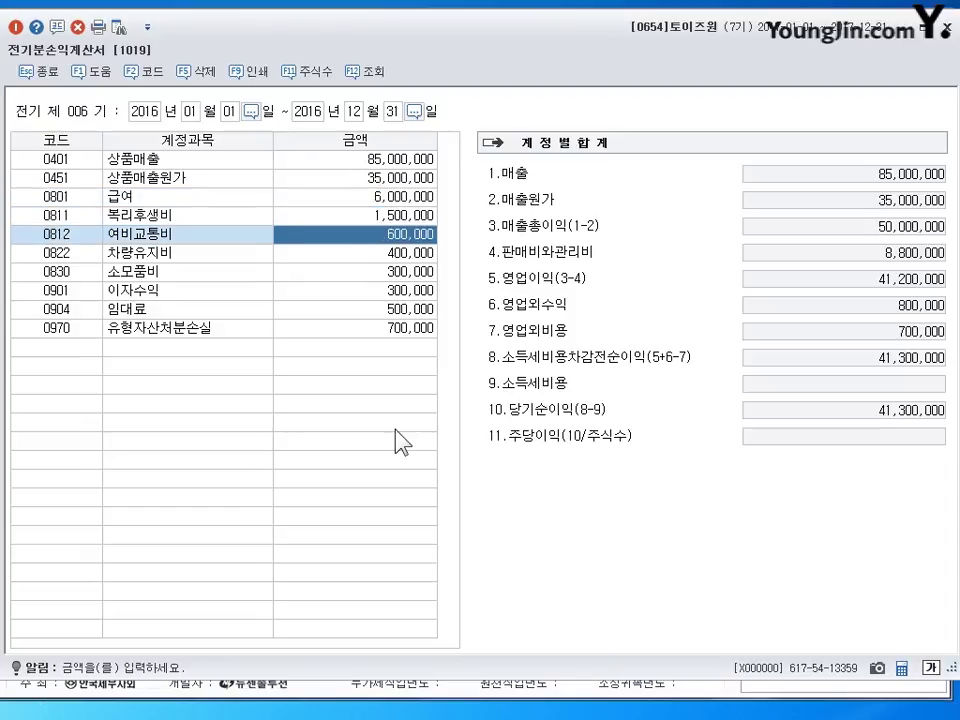
pyautogui.write('833')
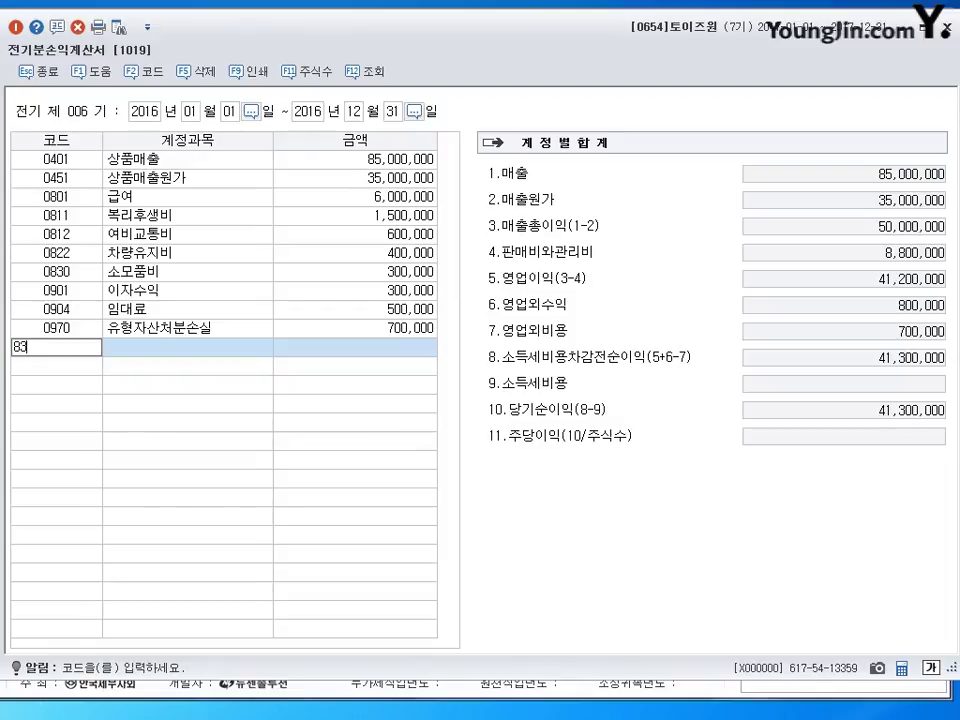
pyautogui.press('Return')
pyautogui.write('660000')
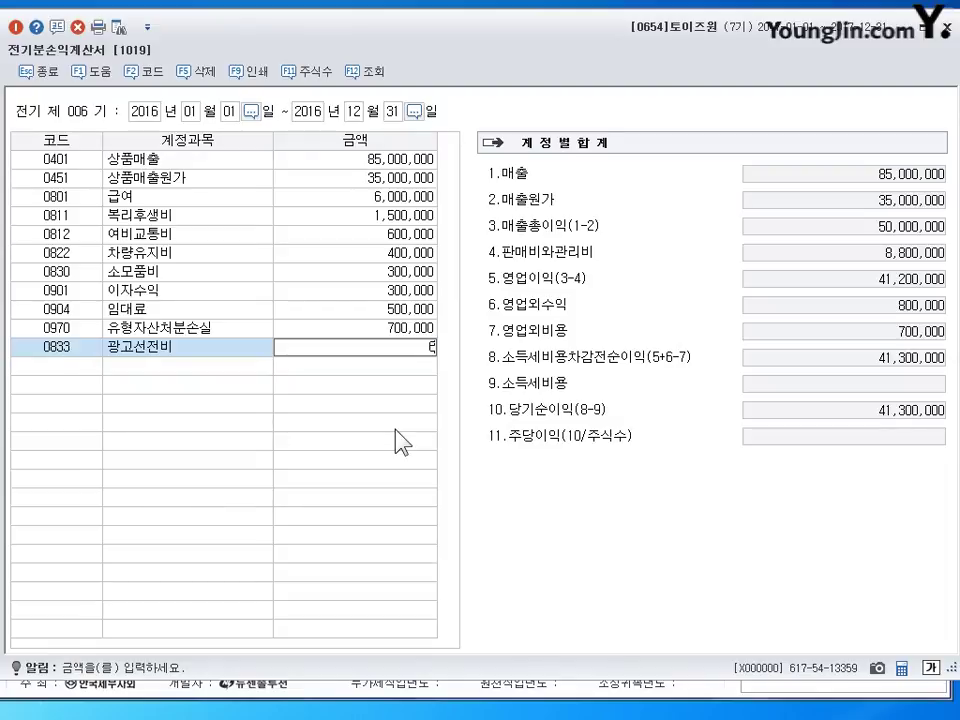
pyautogui.press('Return')
# - Set 0904 임대료 to 800,000, giving net income 40,940,000, and close the statement
pyautogui.press('Up')
pyautogui.press('Up')
pyautogui.press('Up')
pyautogui.press('Up')
pyautogui.press('Up')
pyautogui.press('Up')
pyautogui.press('Up')
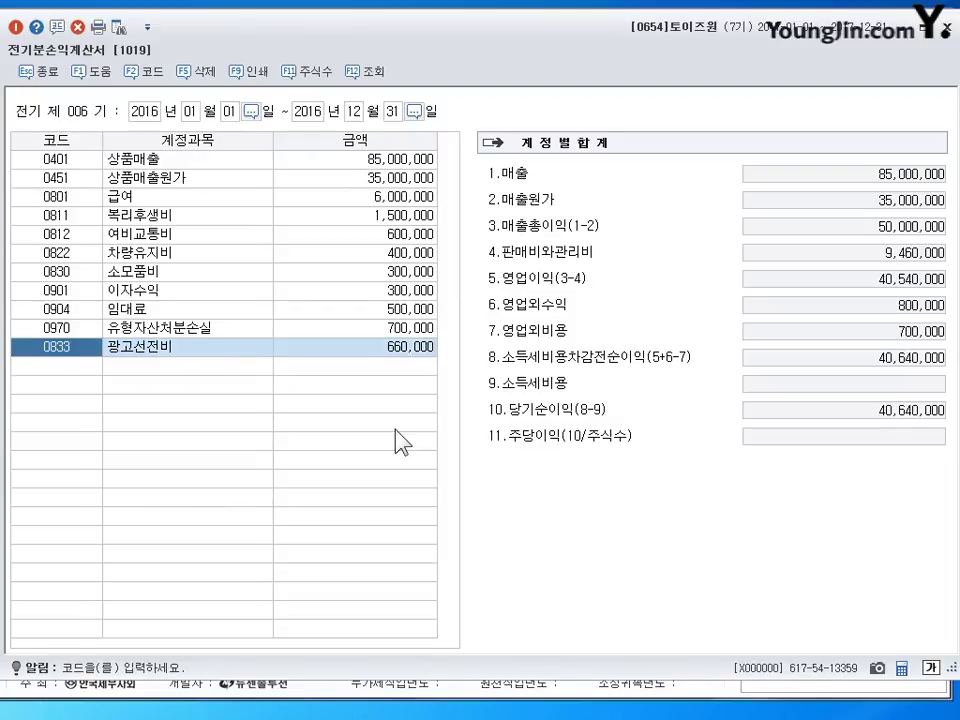
pyautogui.press('Down')
pyautogui.press('Return')
pyautogui.press('Down')
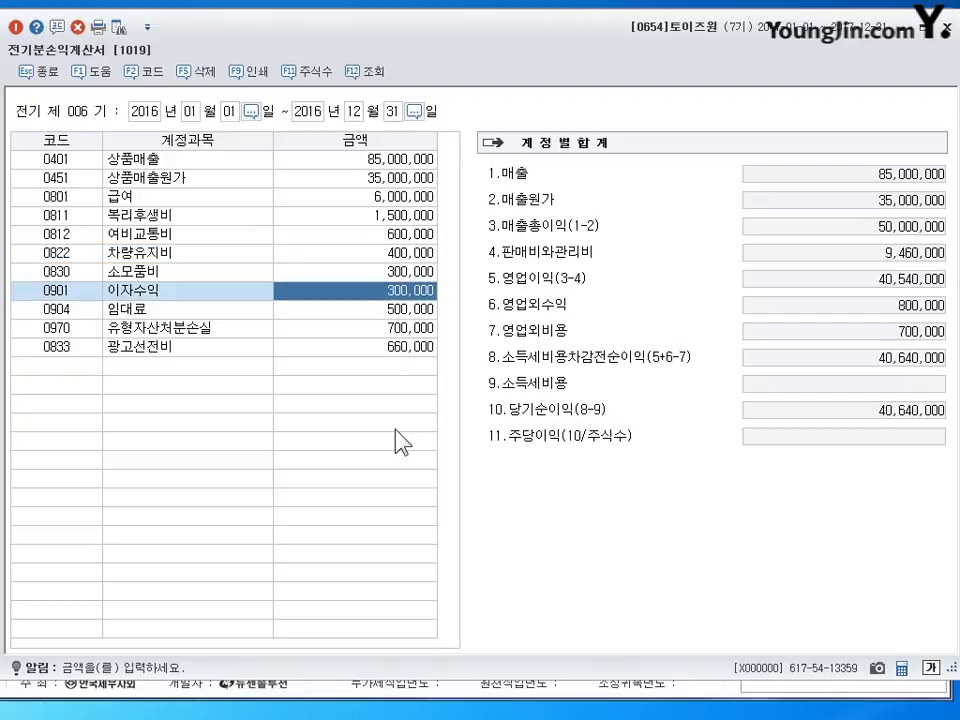
pyautogui.press('Down')
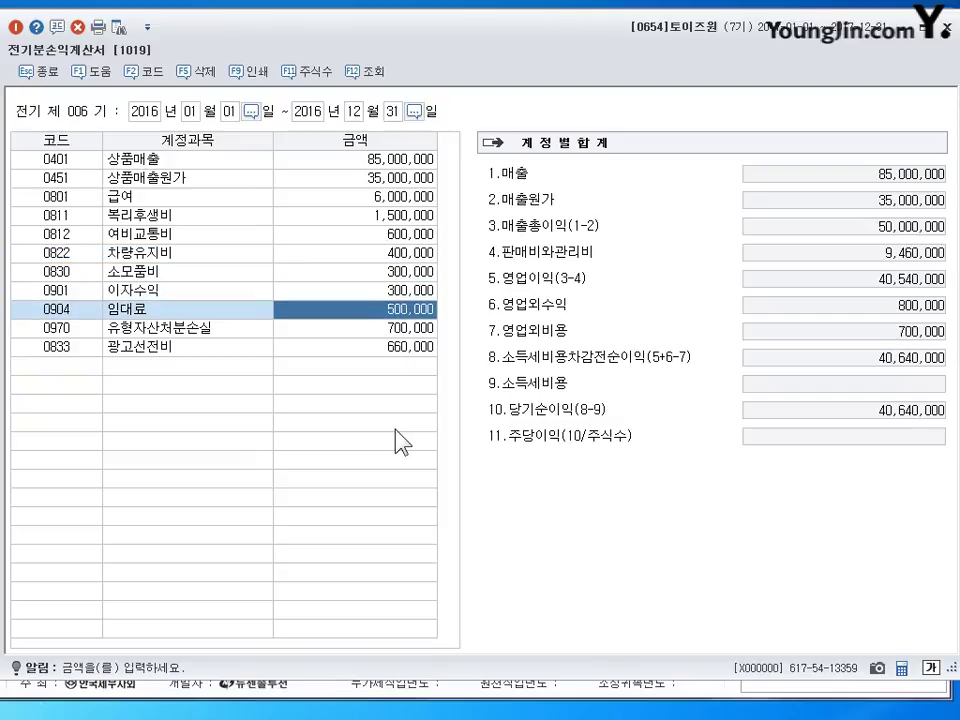
pyautogui.write('800000')
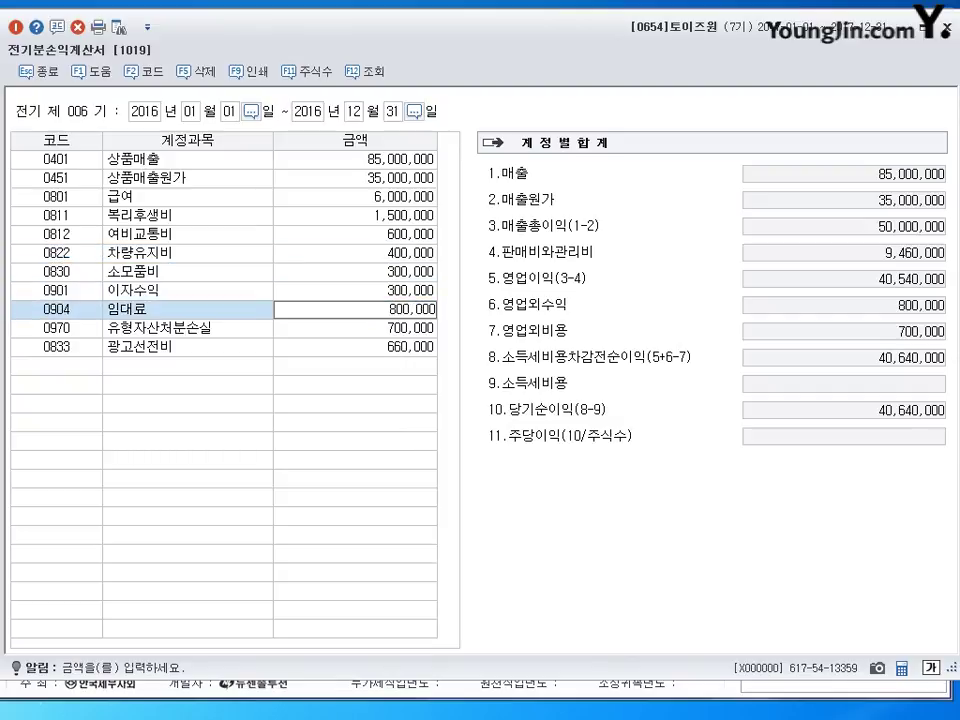
pyautogui.press('Return')
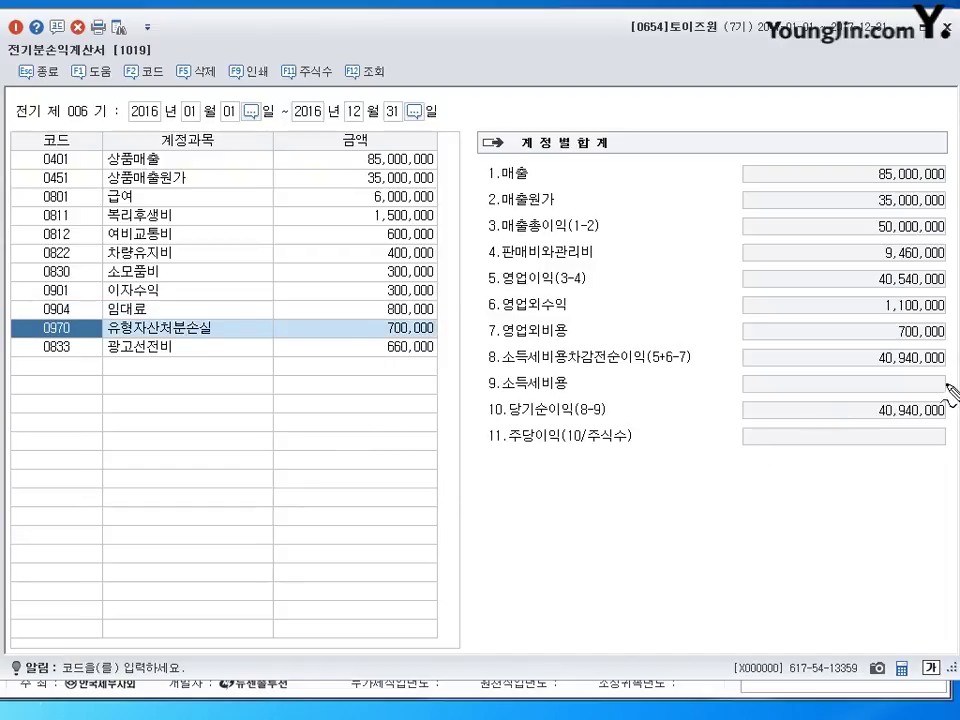
pyautogui.moveTo(925, 392)
pyautogui.mouseDown()
pyautogui.moveTo(905, 385)
pyautogui.moveTo(945, 424)
pyautogui.moveTo(937, 420)
pyautogui.mouseUp()
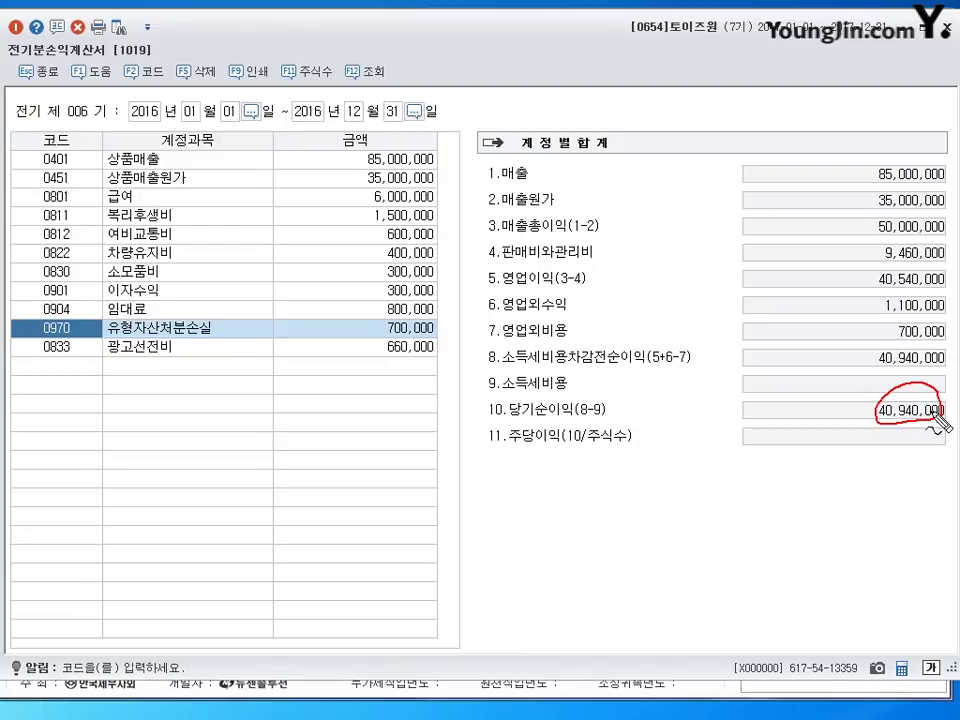
pyautogui.press('Escape')
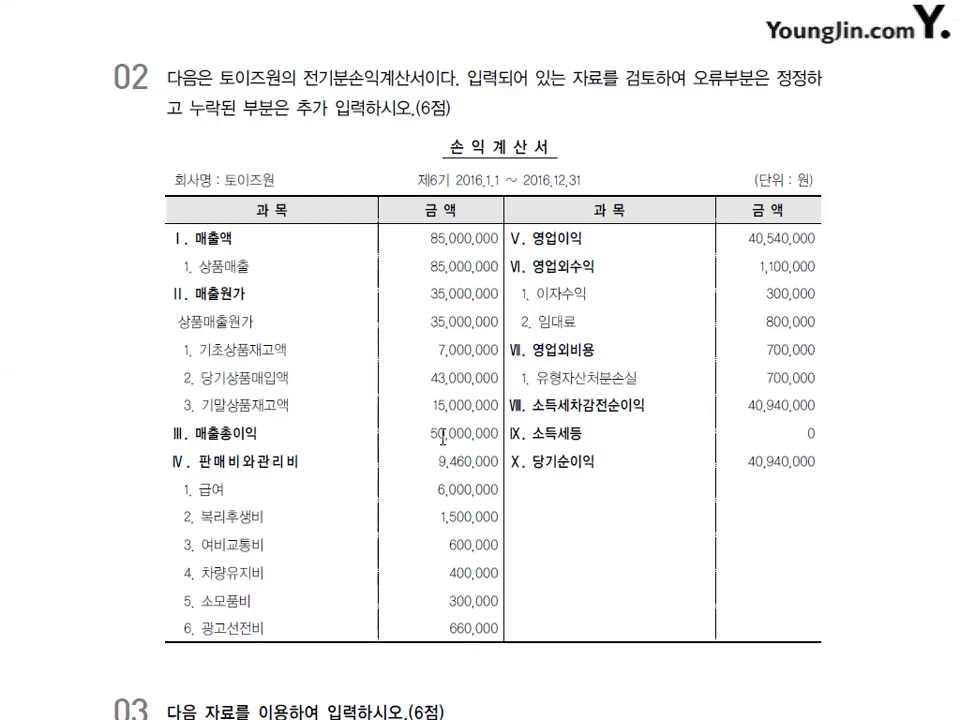
pyautogui.scroll(-5, 440, 480)
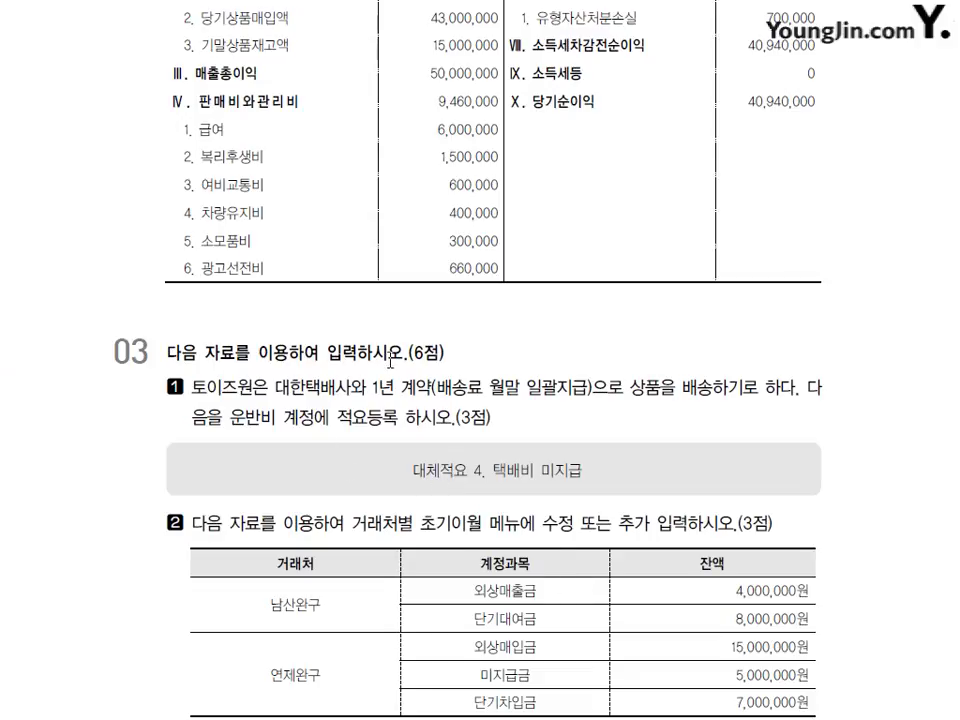
pyautogui.scroll(-1, 480, 360)
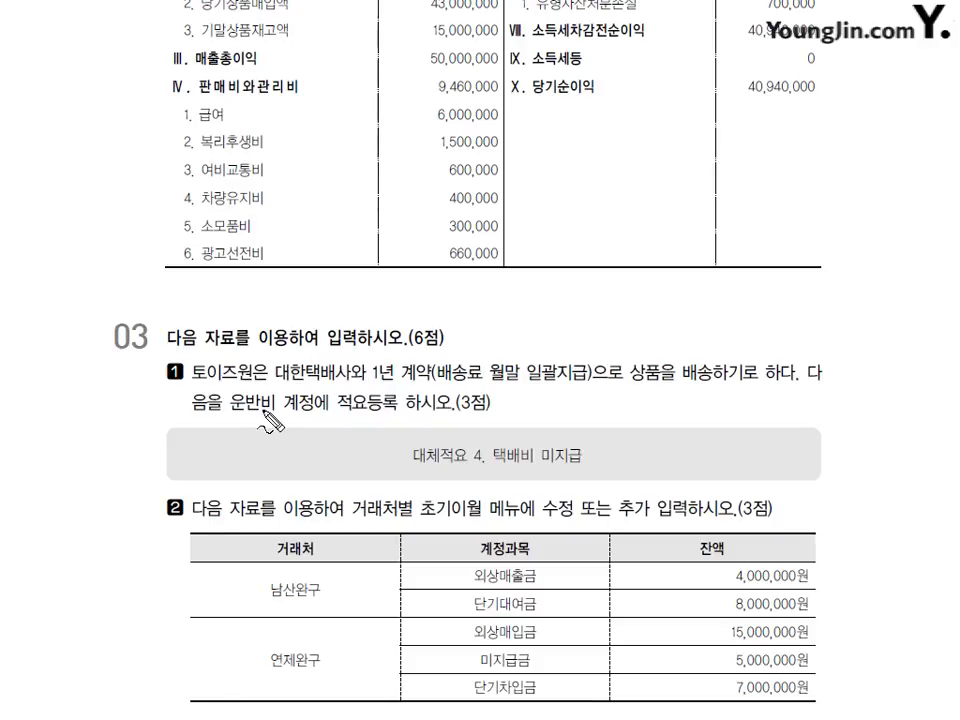
pyautogui.moveTo(409, 450)
pyautogui.mouseDown()
pyautogui.moveTo(405, 464)
pyautogui.moveTo(442, 487)
pyautogui.mouseUp()
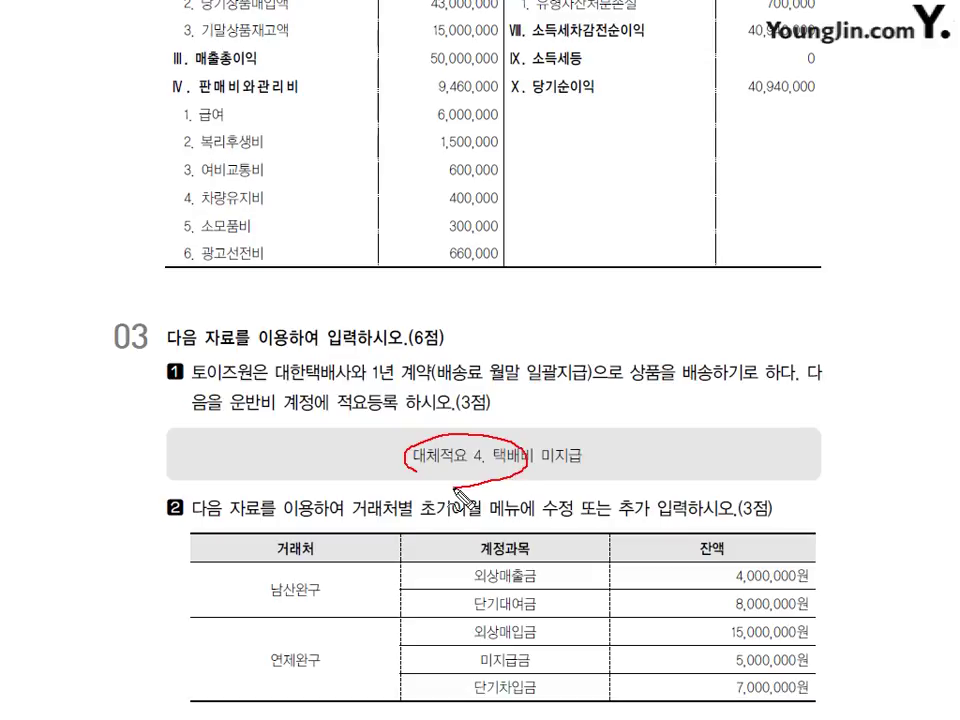
pyautogui.moveTo(232, 410)
pyautogui.mouseDown()
pyautogui.moveTo(298, 409)
pyautogui.moveTo(292, 418)
pyautogui.mouseUp()
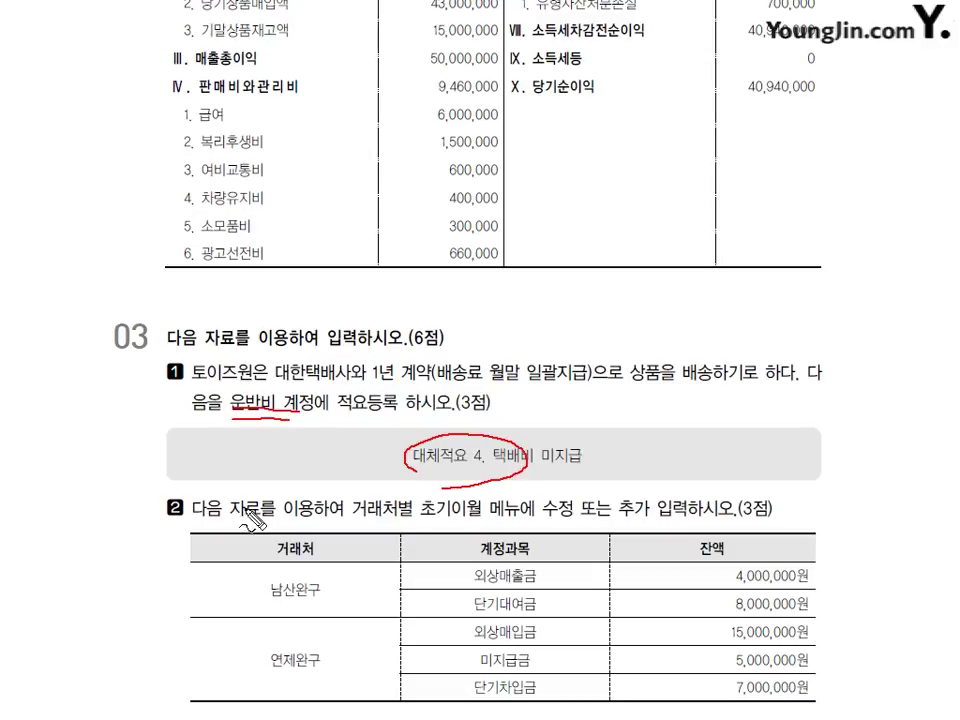
pyautogui.moveTo(425, 521)
pyautogui.mouseDown()
pyautogui.moveTo(380, 516)
pyautogui.moveTo(447, 525)
pyautogui.mouseUp()
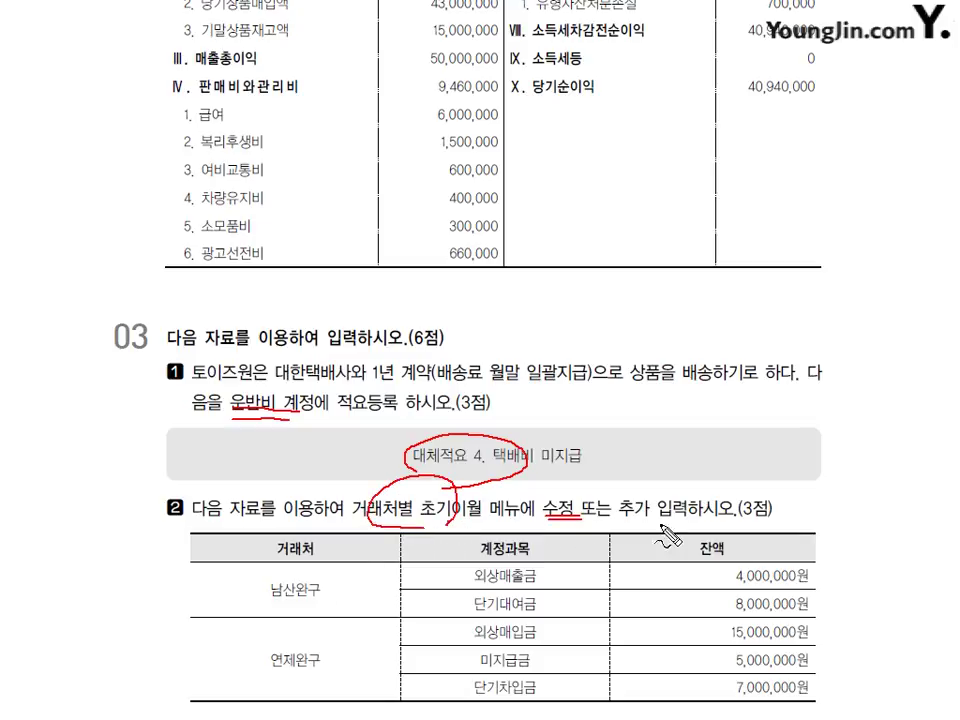
pyautogui.moveTo(621, 521); pyautogui.dragTo(662, 516)
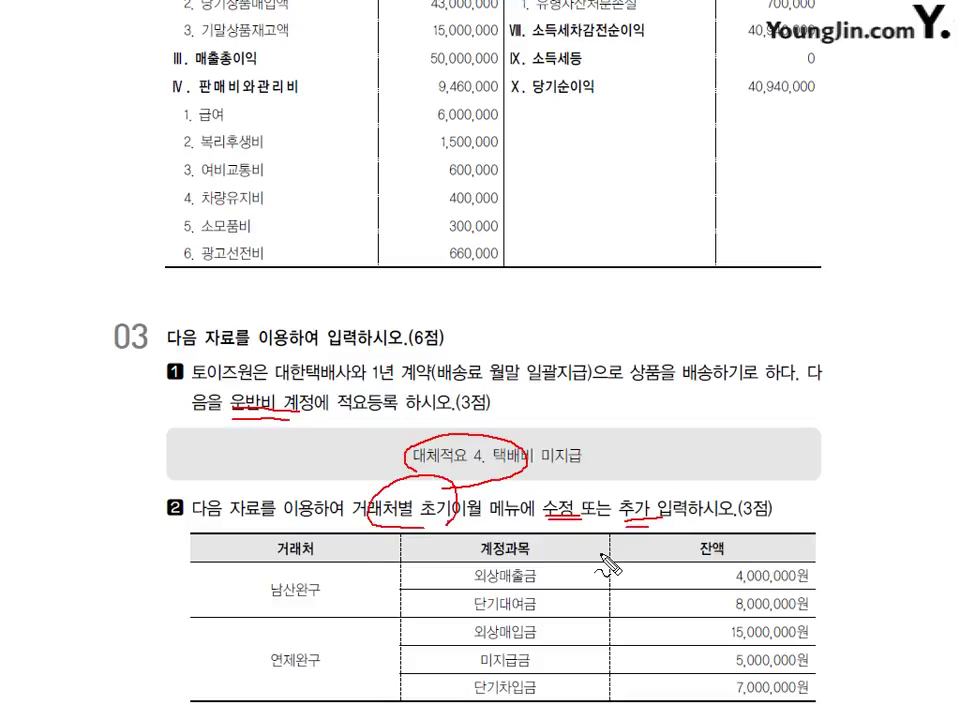
pyautogui.press('Escape')
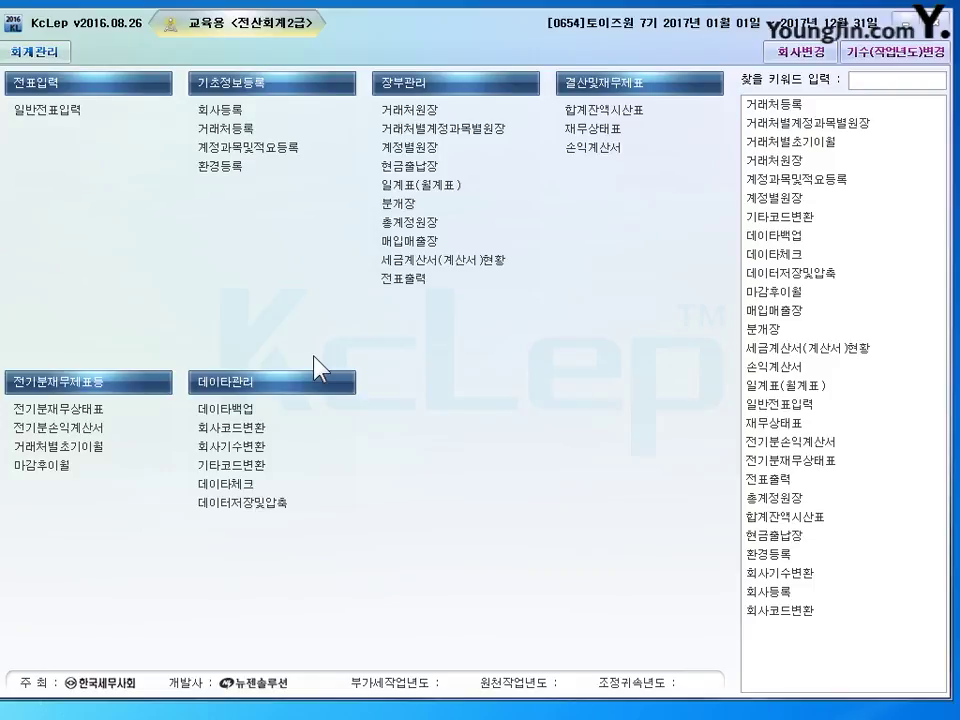
# - Add alternate summary 4 '택배비 미지급' to 판매관리비 account 0824 운반비, then close the screen
pyautogui.click(248, 147)
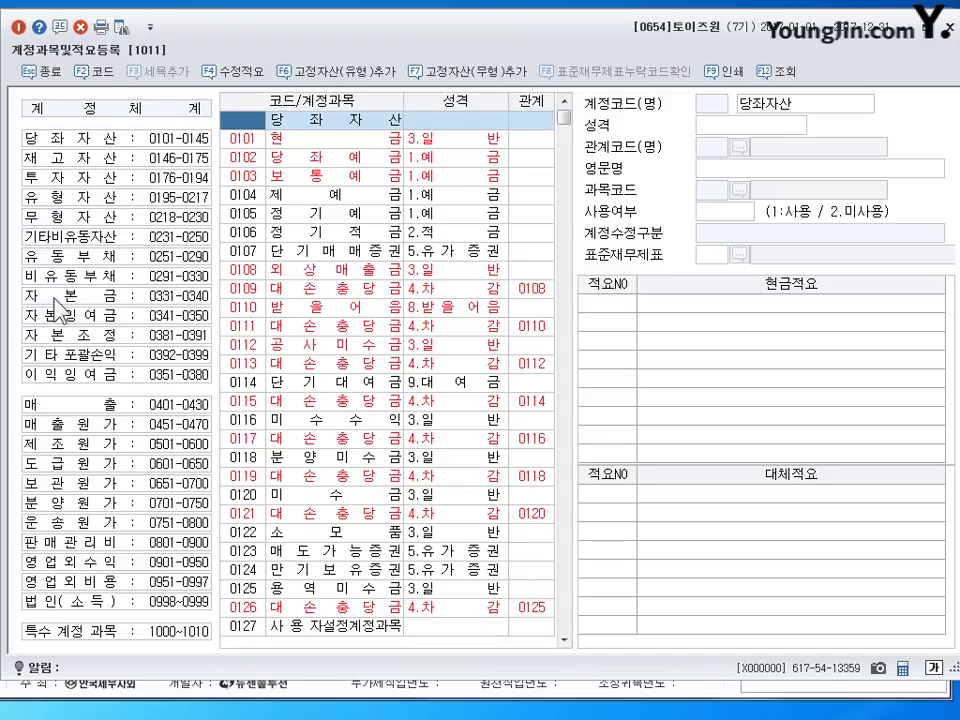
pyautogui.click(50, 545)
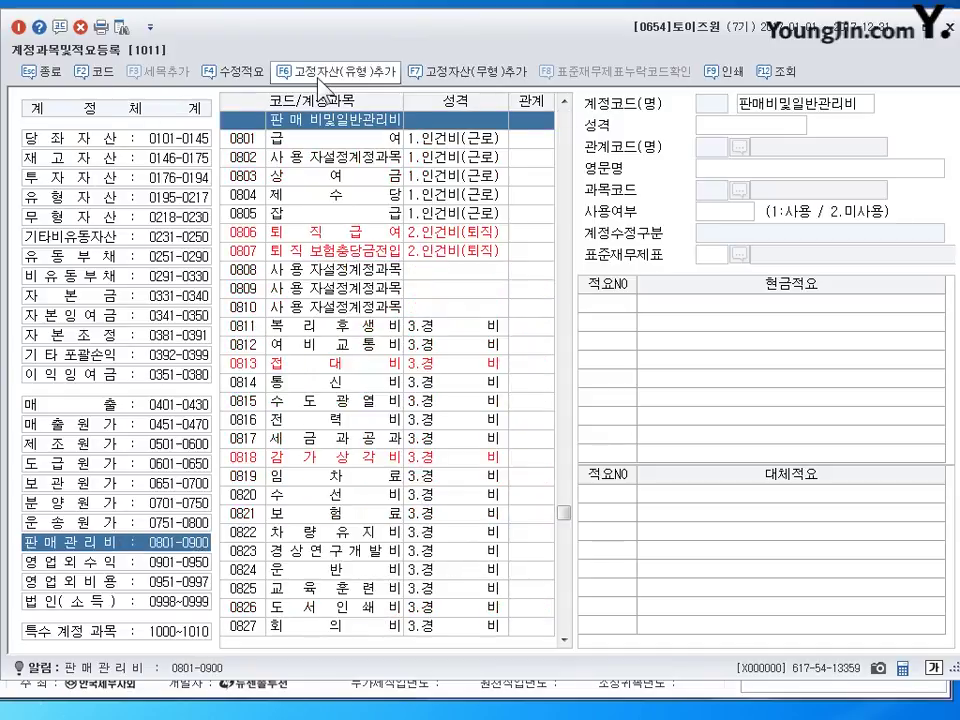
pyautogui.click(302, 570)
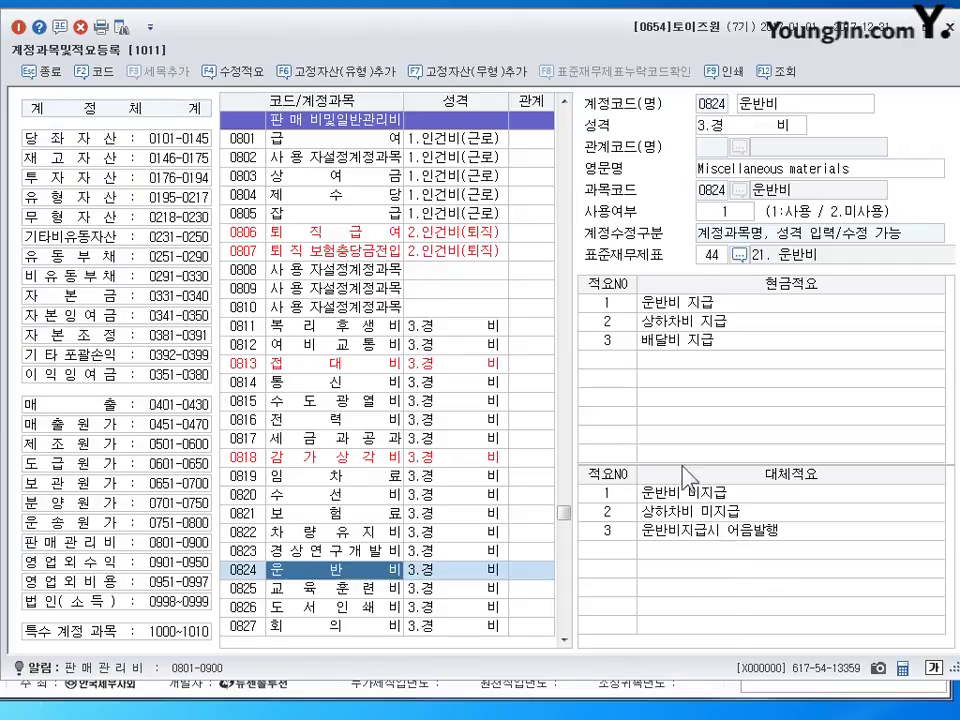
pyautogui.write('4')
pyautogui.press('Return')
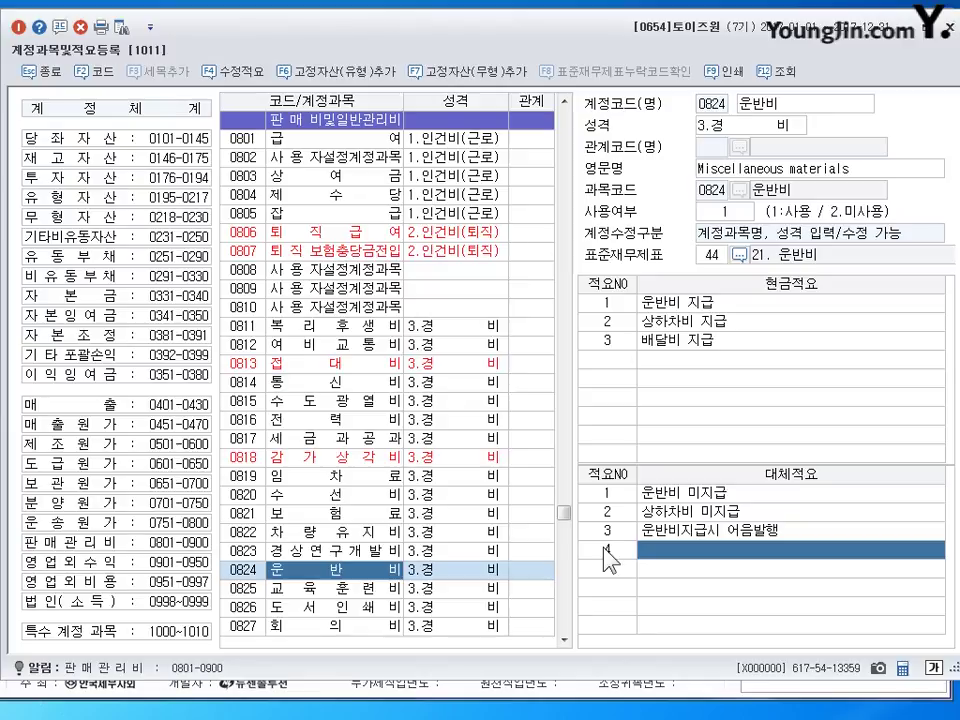
pyautogui.write('택배')
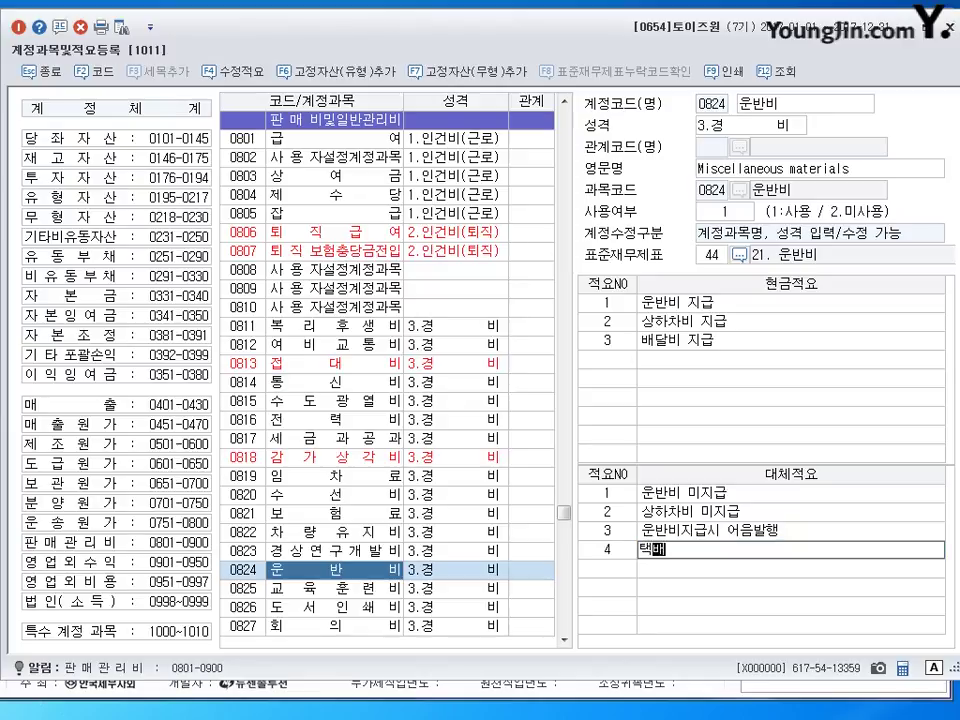
pyautogui.write(',')
pyautogui.press('BackSpace')
pyautogui.press('BackSpace')
pyautogui.write('배')
pyautogui.write('비 미지그')
pyautogui.write('ㅂ')
pyautogui.press('Return')
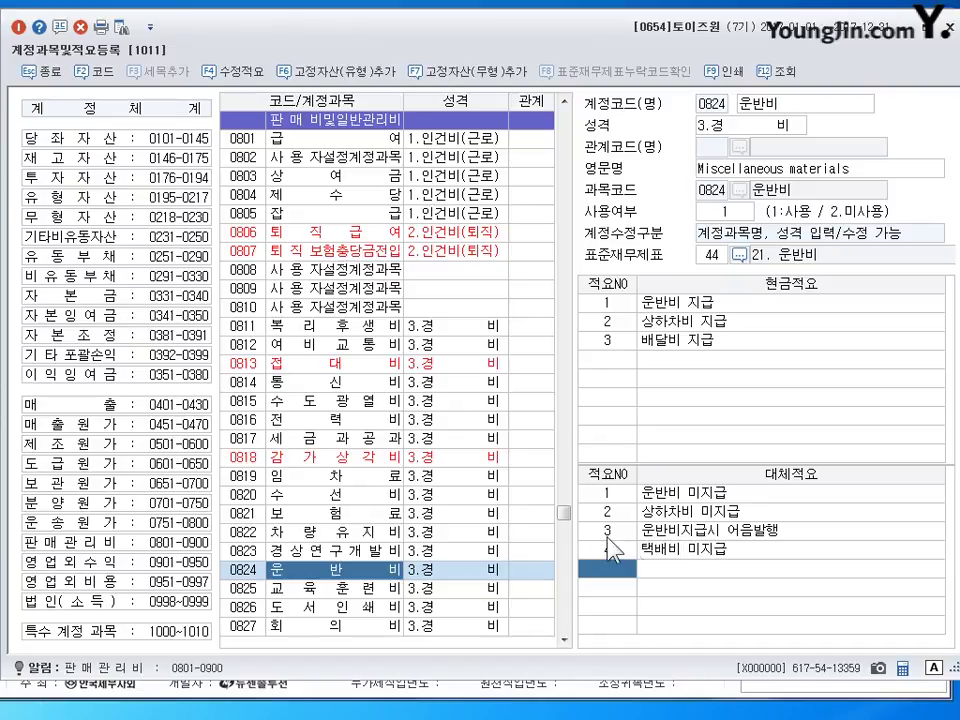
pyautogui.click(716, 549)
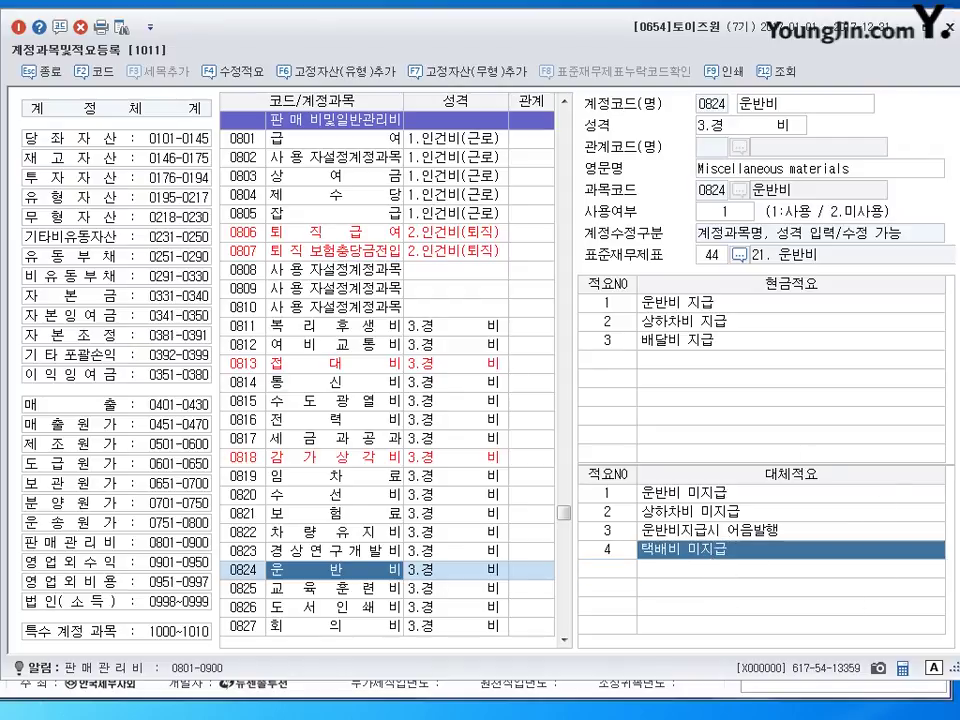
pyautogui.press('Escape')
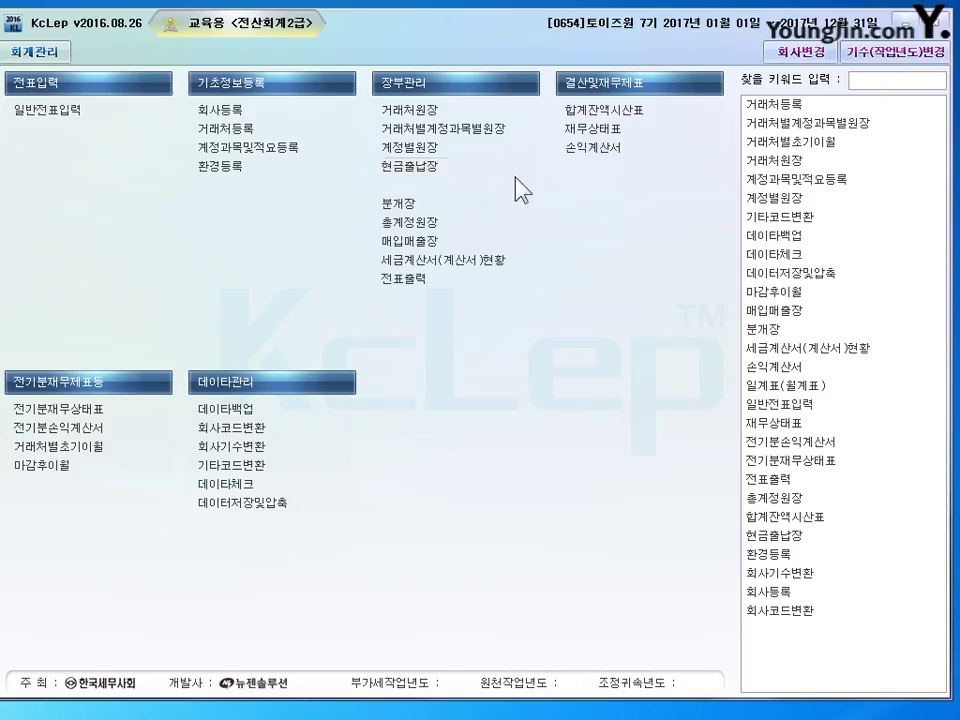
# - Open 거래처별초기이월, review 외상매출금's 16,500,000 partners, then start a 단기대여금 partner row
pyautogui.click(143, 450)
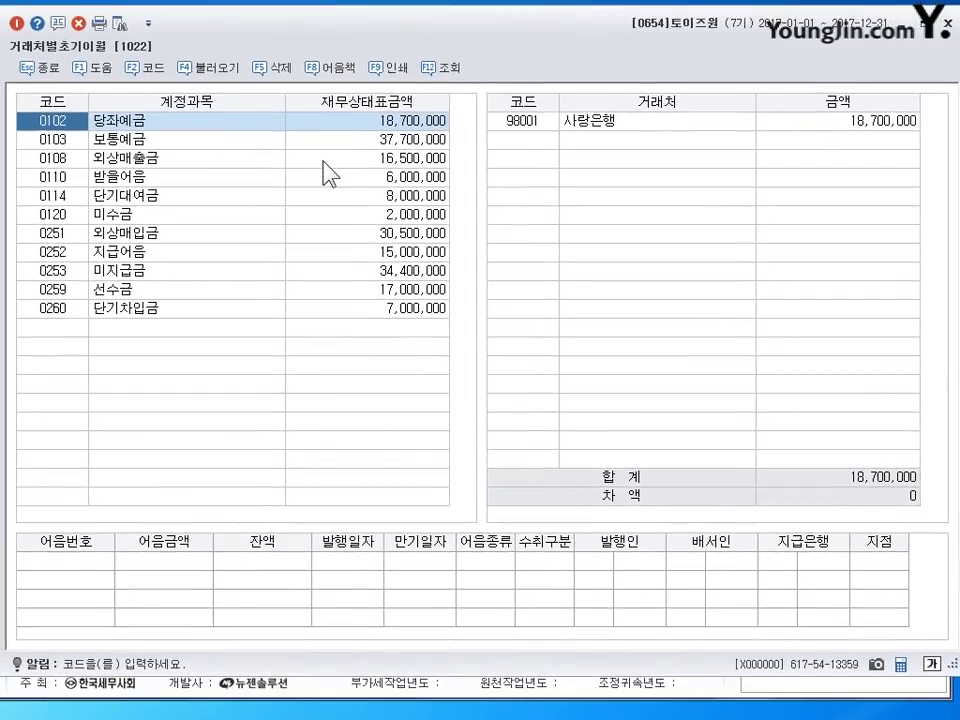
pyautogui.click(137, 159)
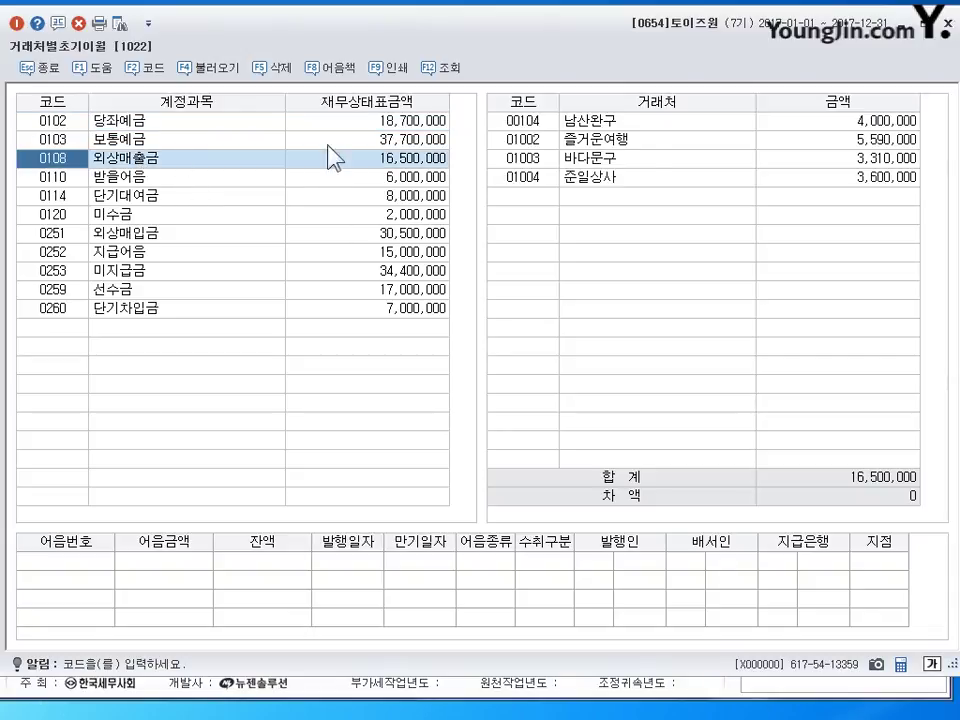
pyautogui.click(893, 121)
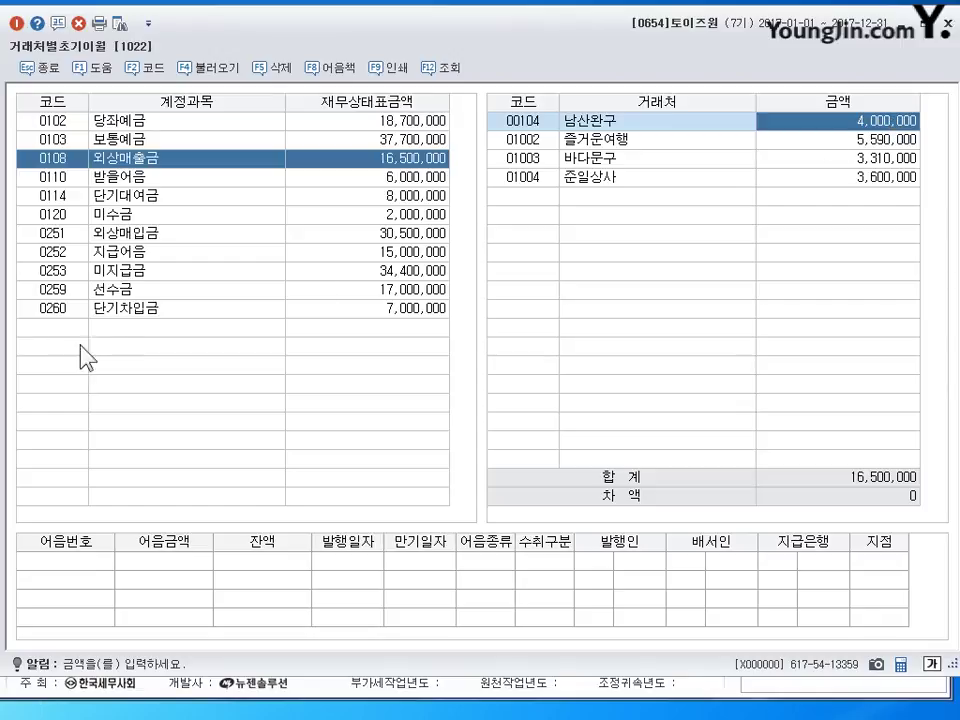
pyautogui.click(214, 198)
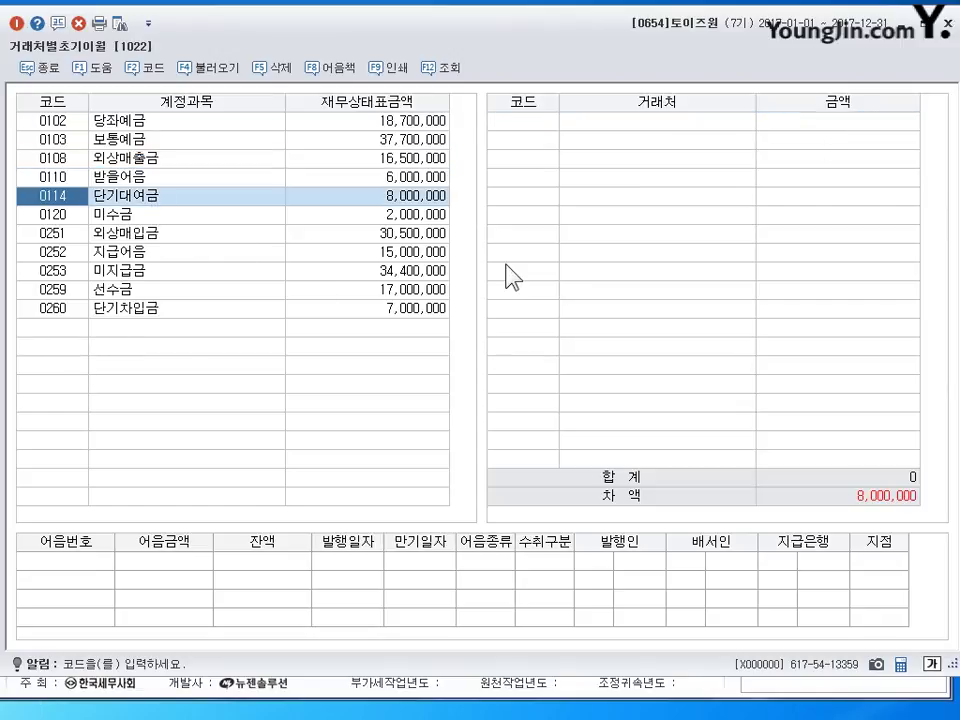
pyautogui.click(507, 122)
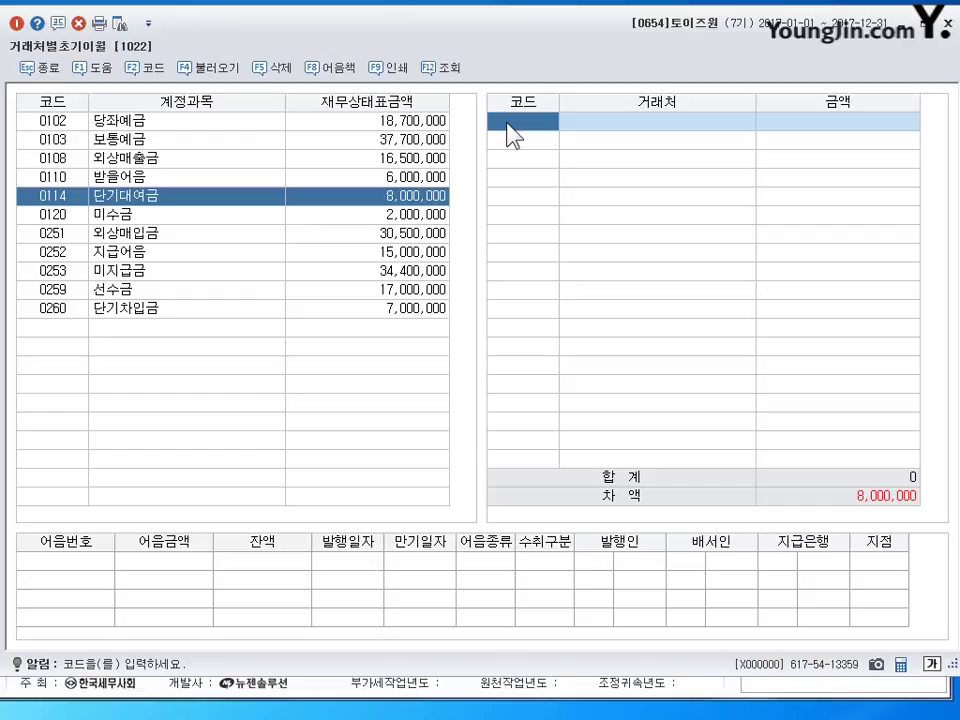
# - Enter 남산완구 with 8,000,000 as the 단기대여금 partner balance
pyautogui.press('F2')
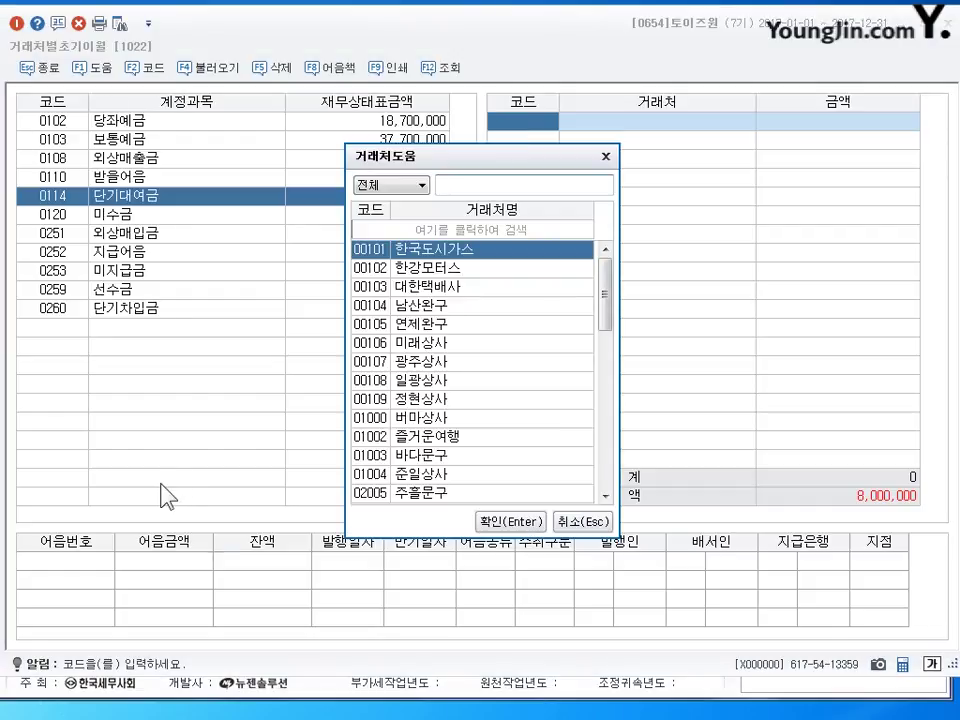
pyautogui.write('나')
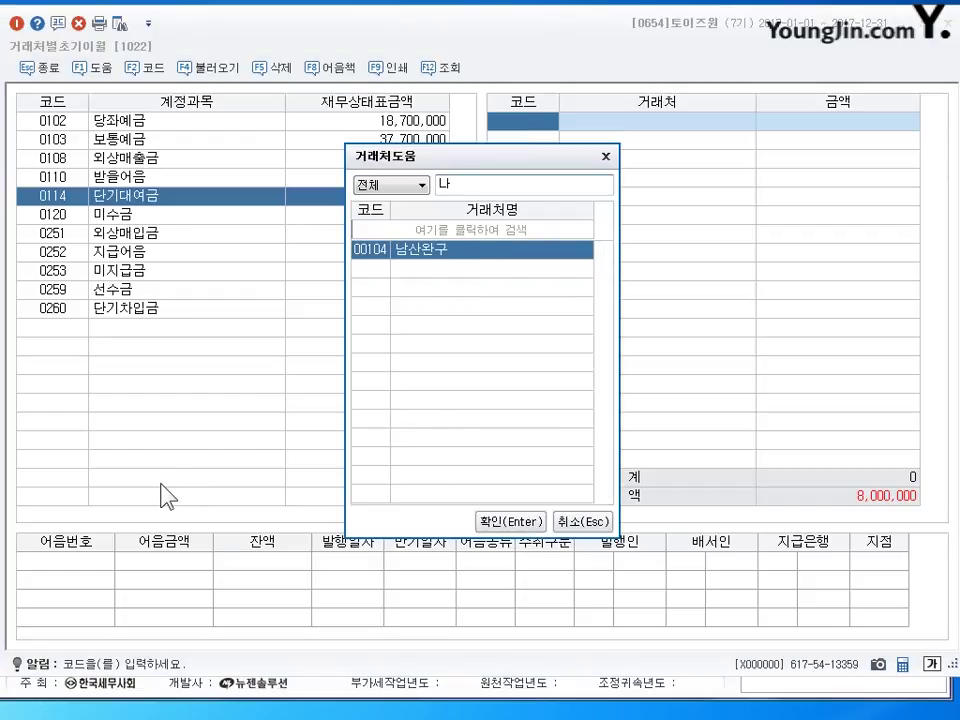
pyautogui.write('ㅁ산')
pyautogui.press('Return')
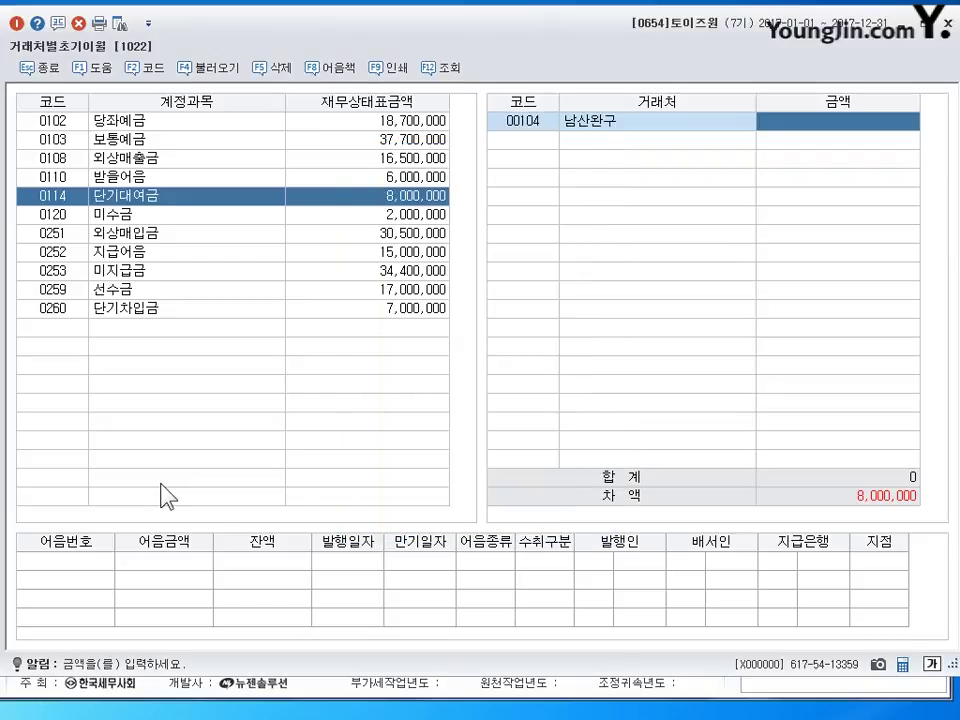
pyautogui.write('8000000')
pyautogui.press('Return')
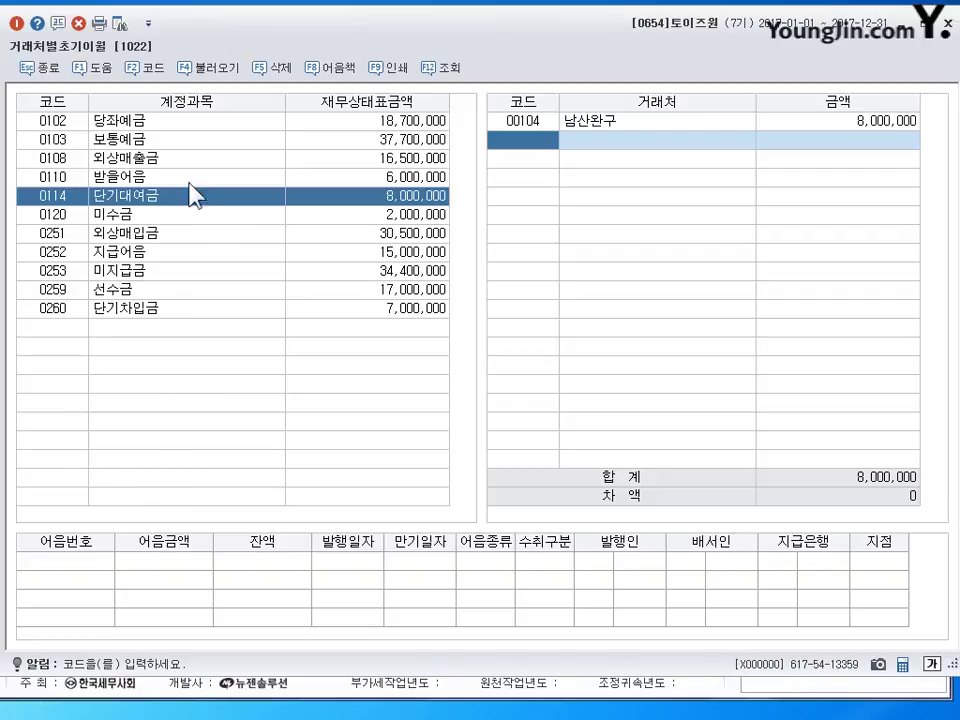
# - Add 연제완구 at 15,000,000 to 0251 외상매입금, bringing it to 30,500,000
pyautogui.click(261, 235)
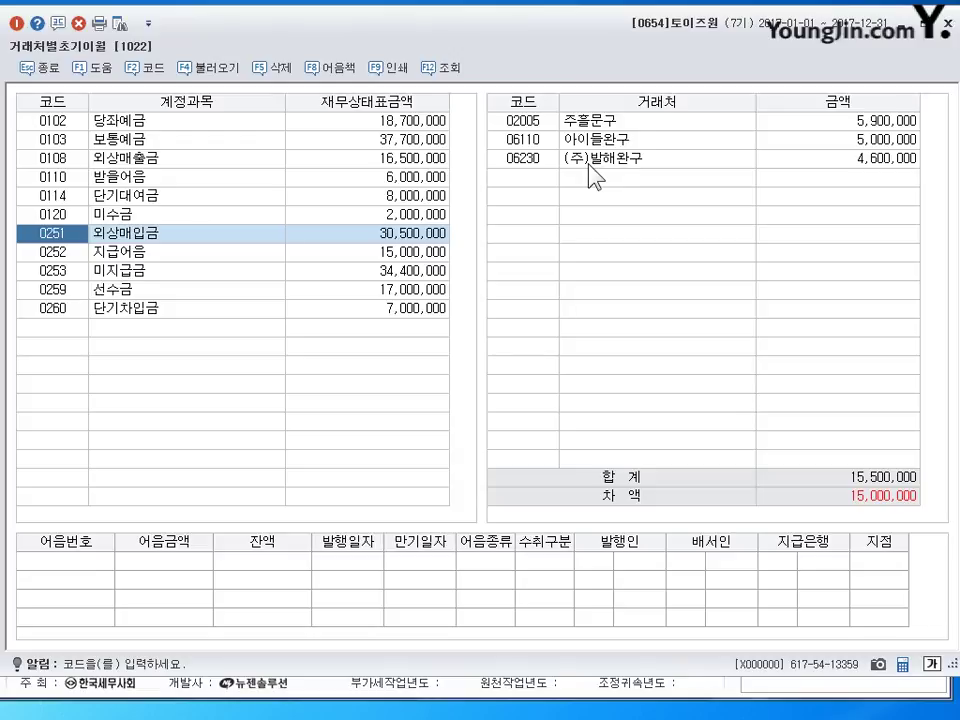
pyautogui.click(529, 178)
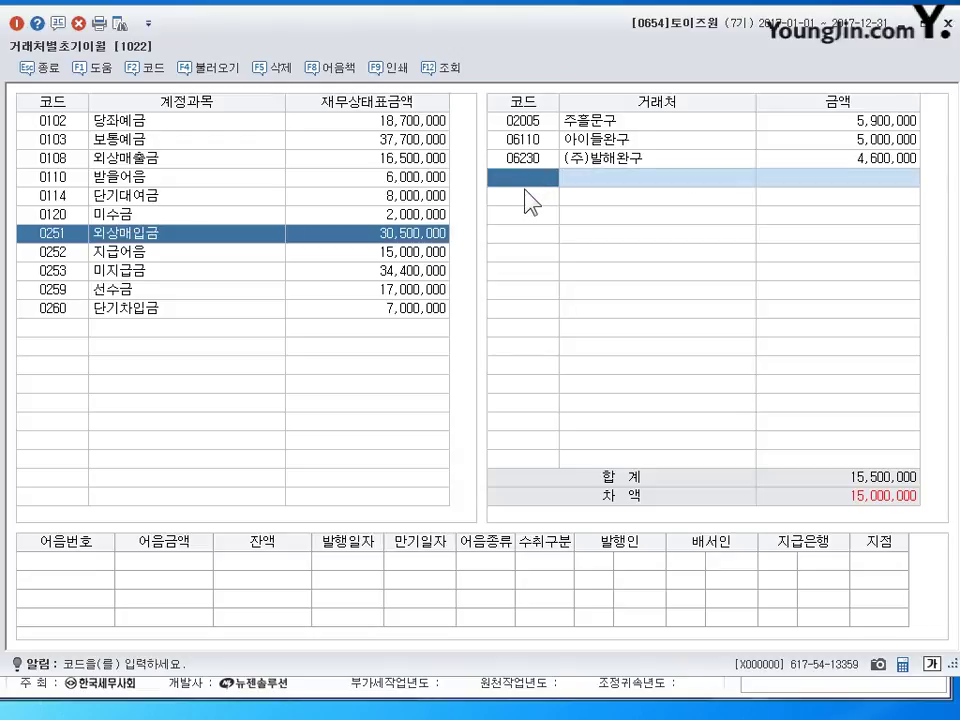
pyautogui.press('F2')
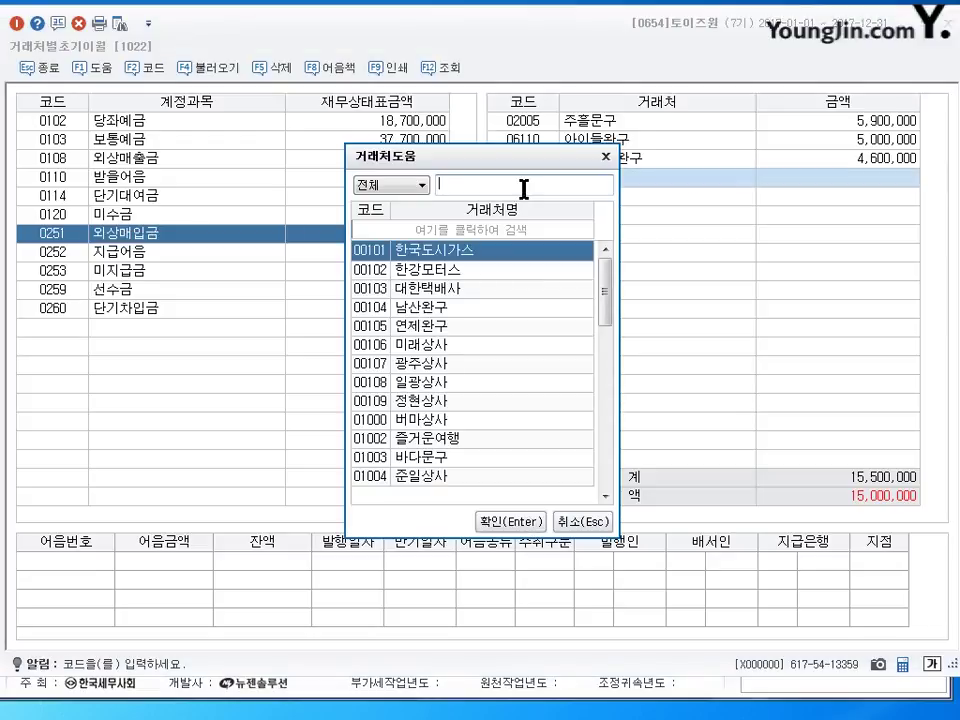
pyautogui.write('여ㄹ')
pyautogui.press('BackSpace')
pyautogui.press('BackSpace')
pyautogui.press('BackSpace')
pyautogui.write('연제')
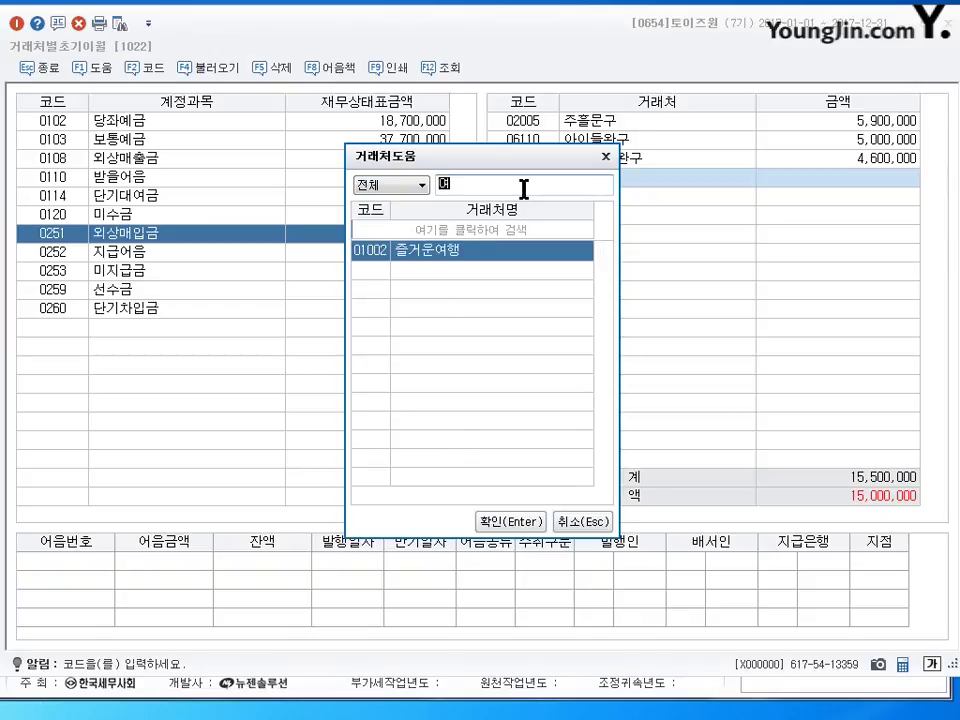
pyautogui.press('Return')
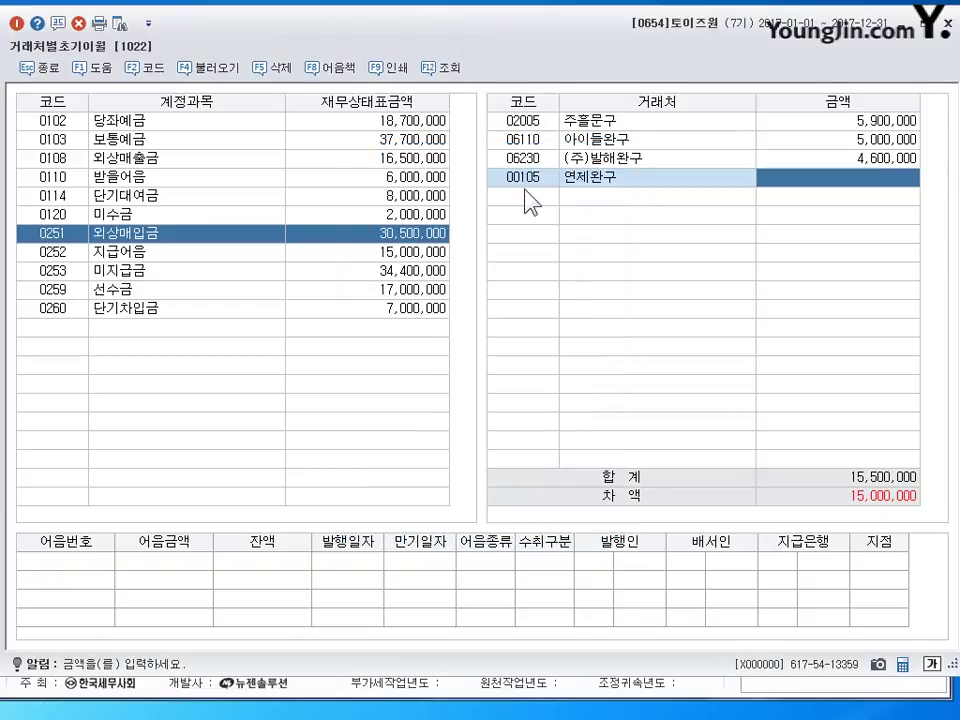
pyautogui.write('15000000')
pyautogui.press('Return')
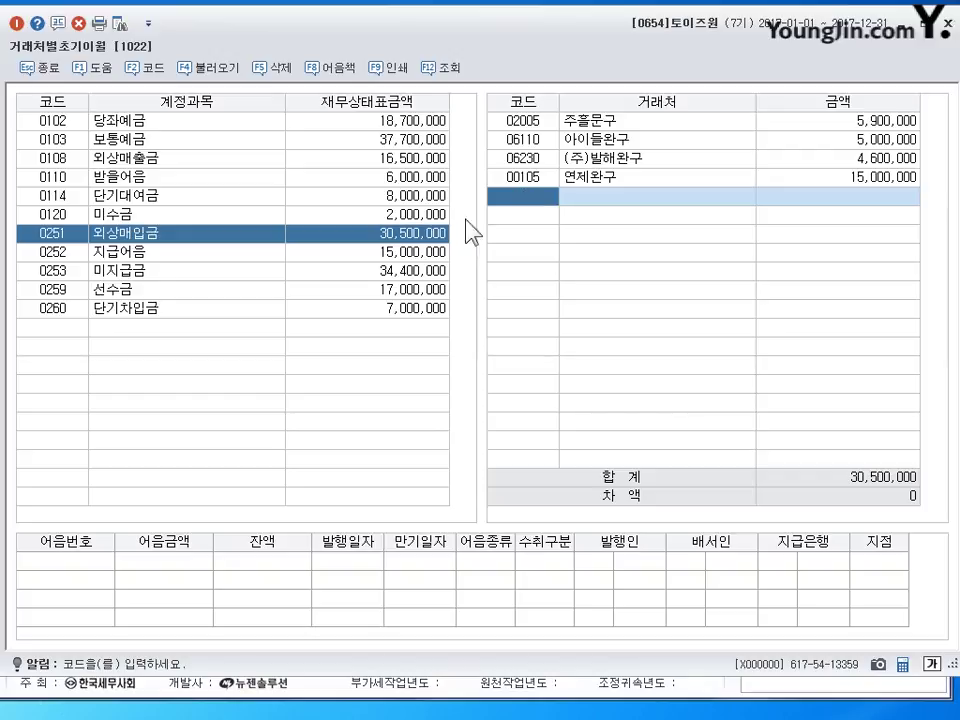
pyautogui.click(250, 270)
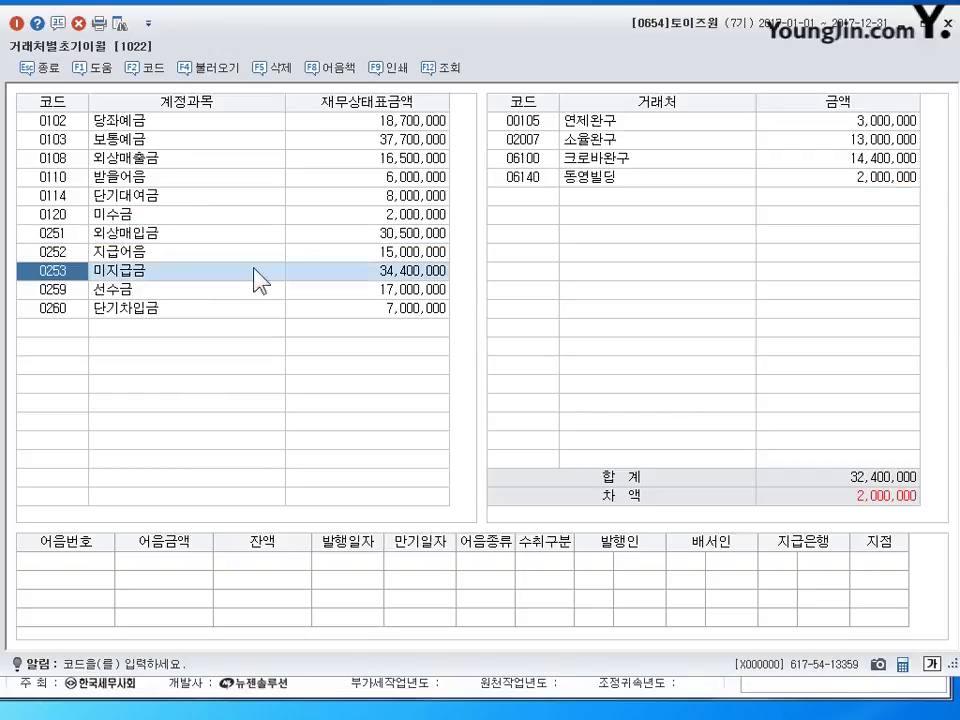
# - Change 연제완구's 미지급금 opening balance to 5,000,000, totalling 34,400,000
pyautogui.click(858, 128)
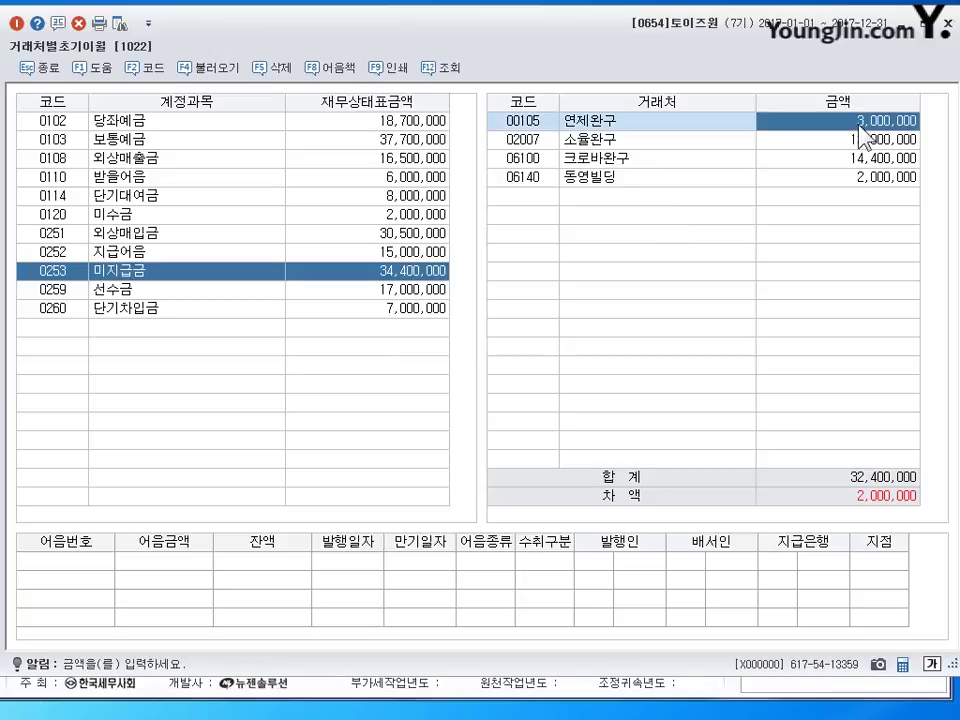
pyautogui.write('5000000')
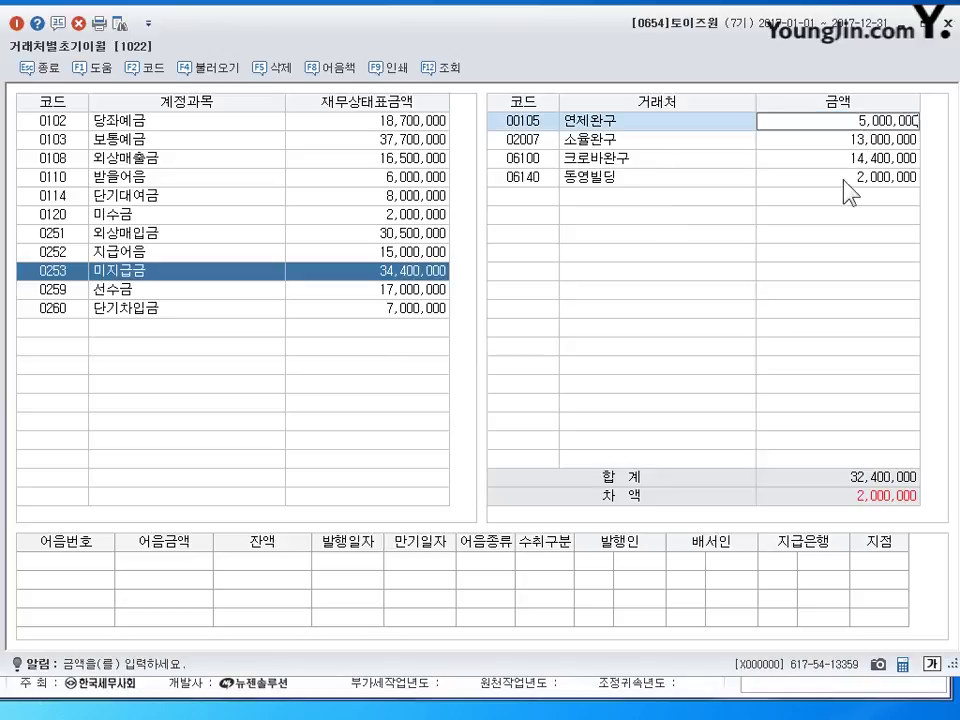
pyautogui.press('Return')
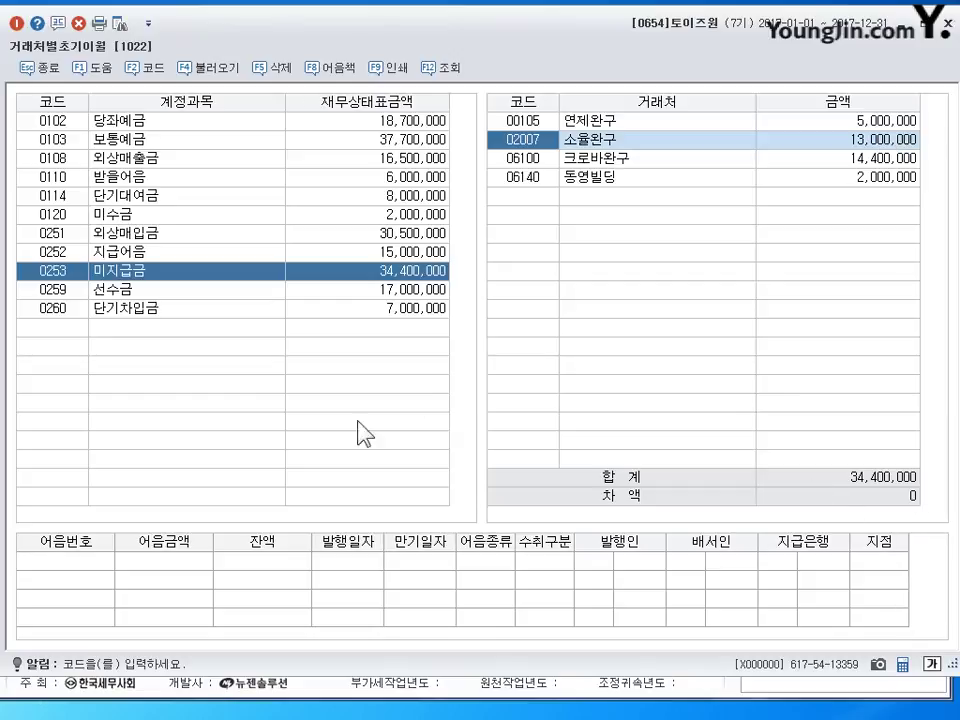
# - Check 연제완구's 0260 단기차입금 balance and close the partner opening balances screen
pyautogui.click(178, 310)
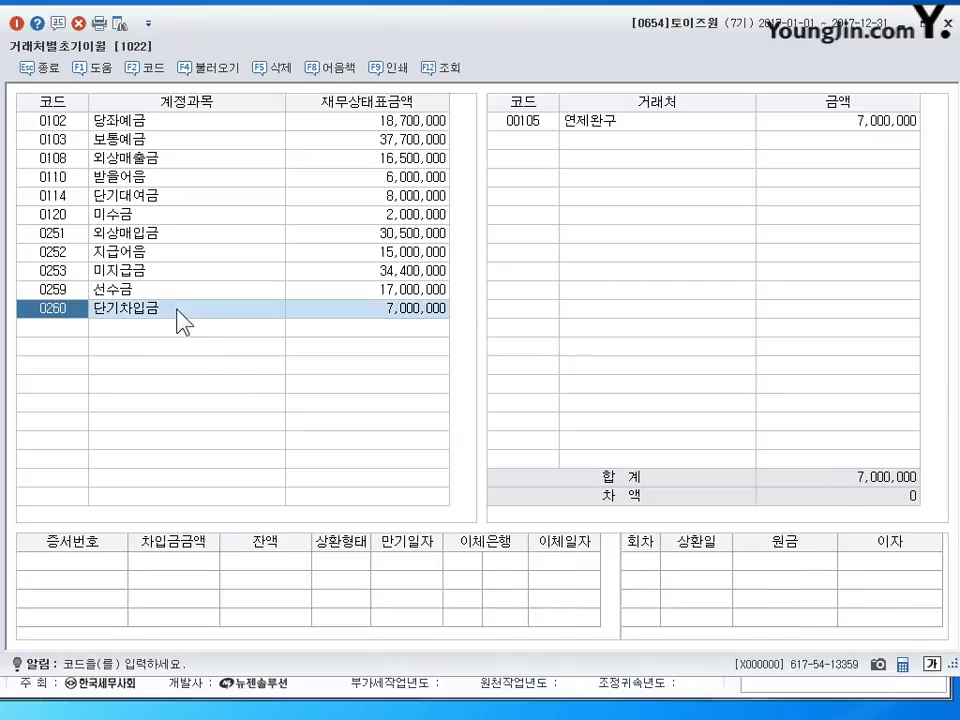
pyautogui.click(863, 119)
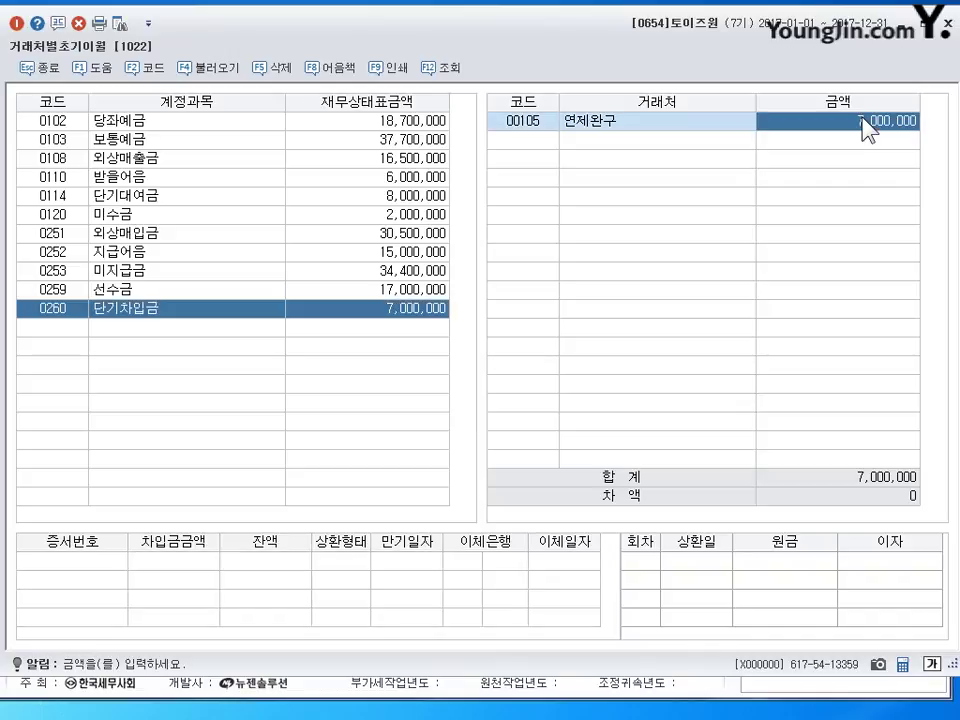
pyautogui.press('Escape')
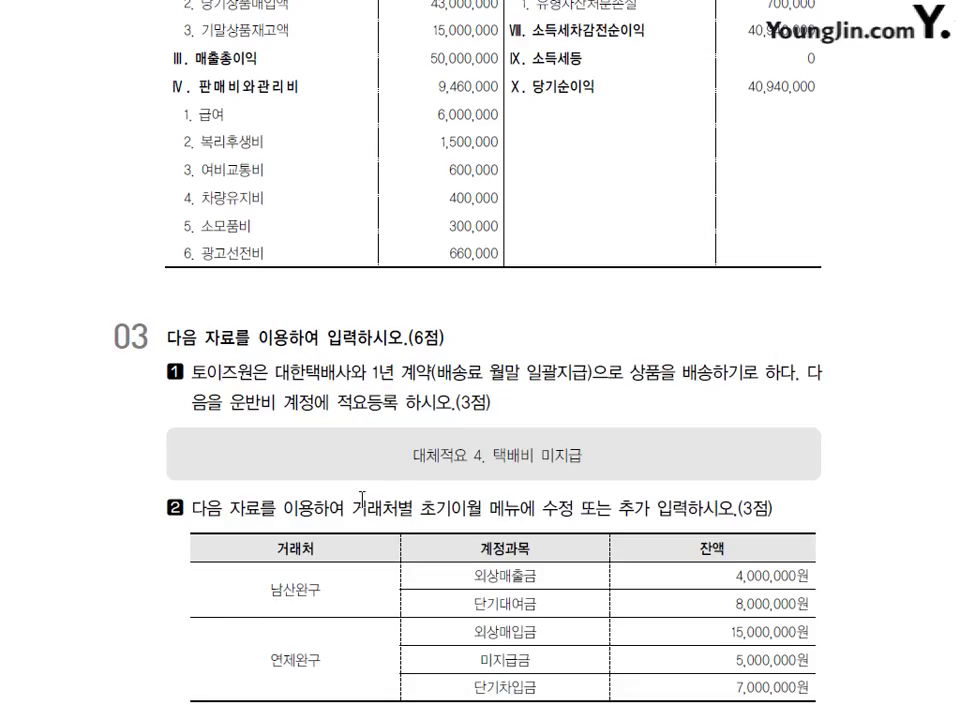
pyautogui.scroll(-10, 411, 500)
pyautogui.scroll(-3, 415, 488)
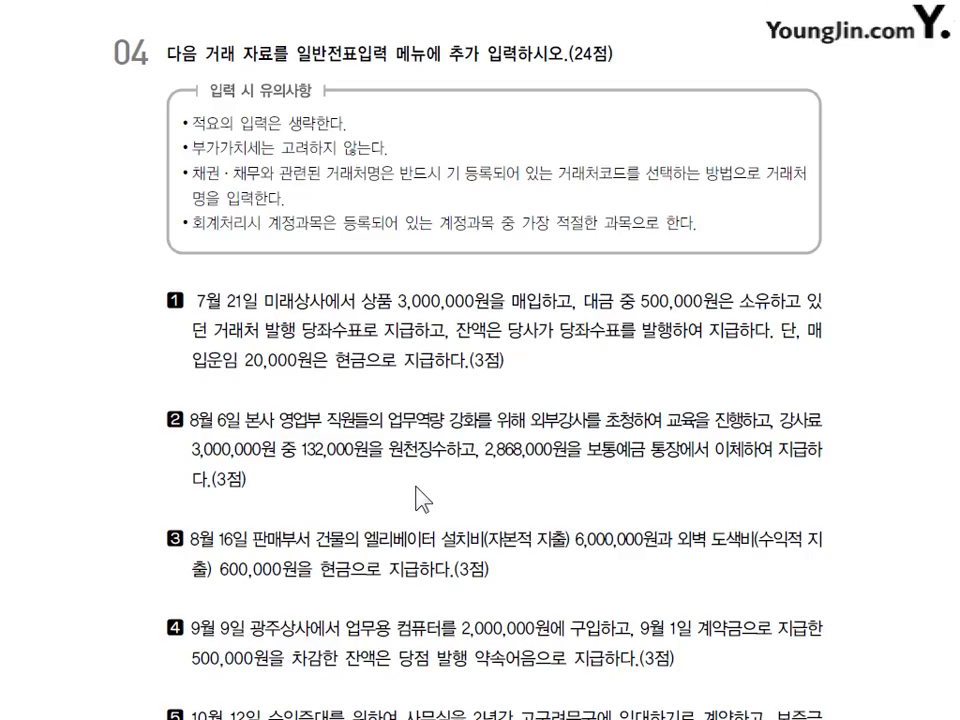
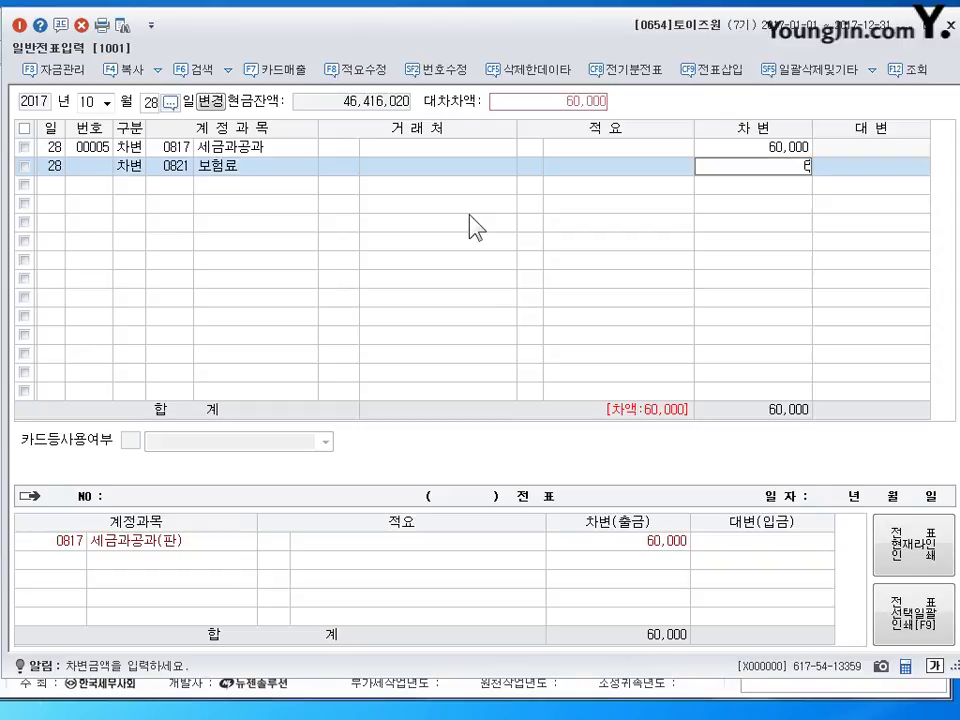
# - Complete the Oct 28 voucher with a 660,000 보통예금 (0103) credit line and save it
pyautogui.press('Return')
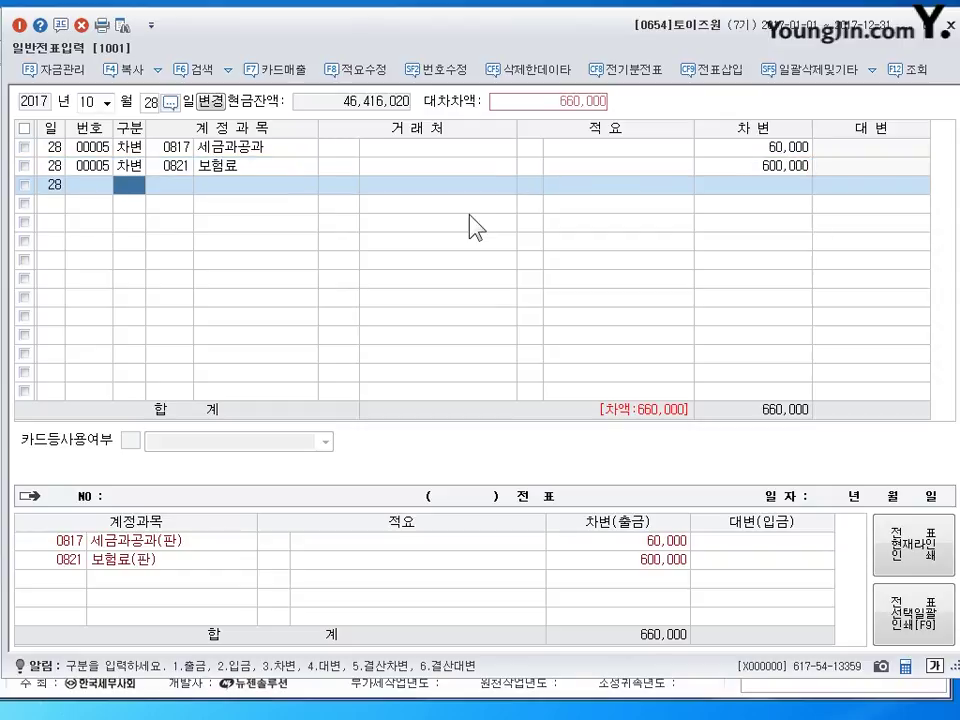
pyautogui.write('4')
pyautogui.press('Return')
pyautogui.write('103')
pyautogui.press('Return')
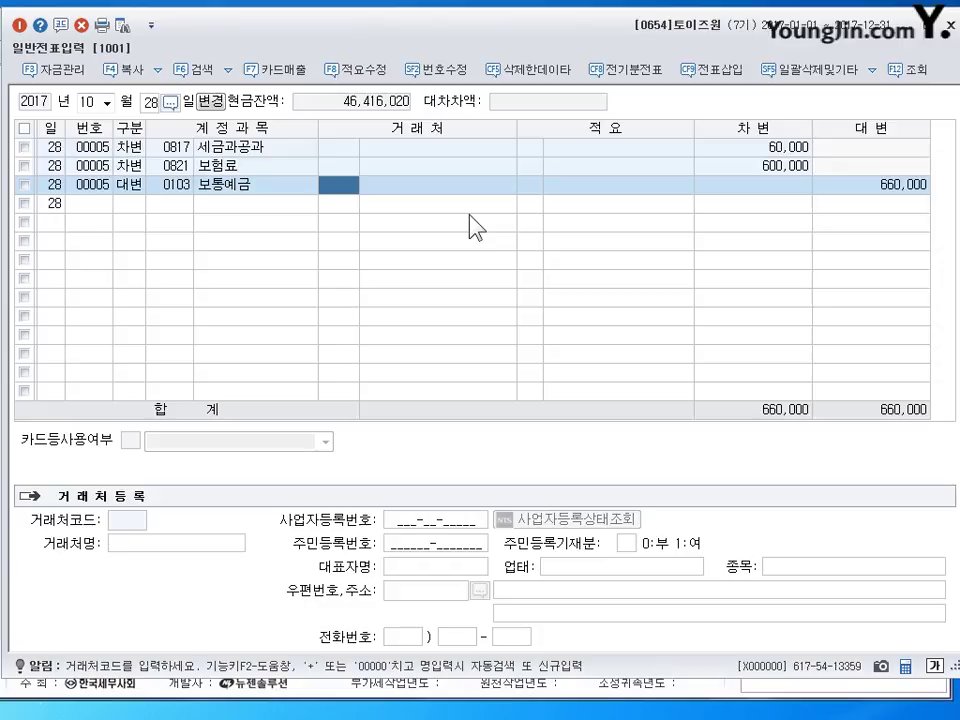
pyautogui.press('Return')
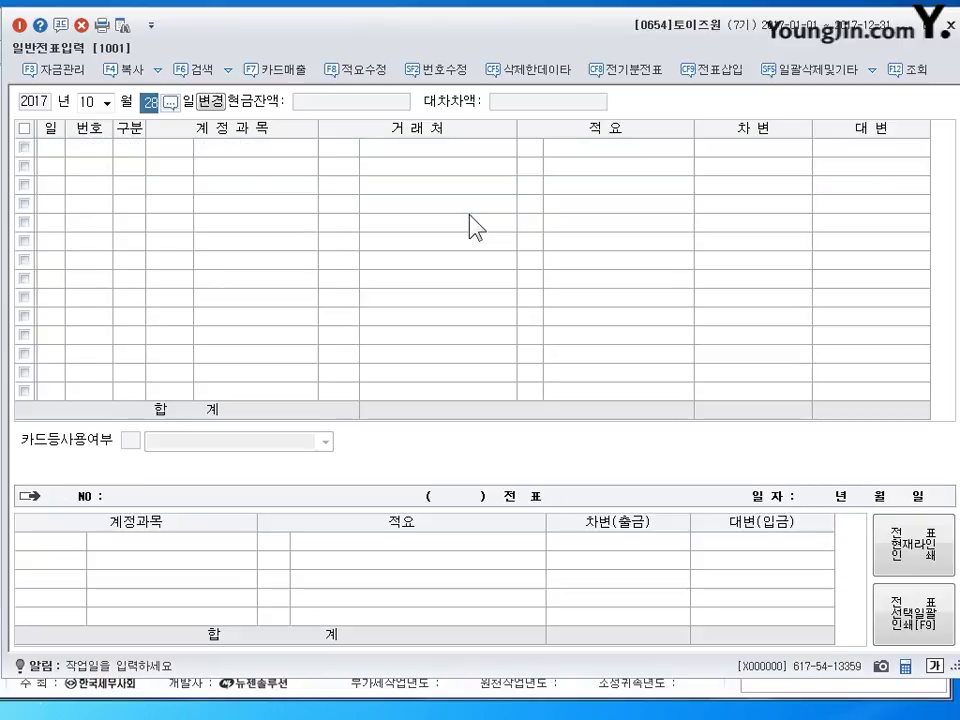
# - Start a Nov 16 voucher debiting 10,000,000 to 보통예금 (0103)
pyautogui.hotkey('shift', 'Tab')
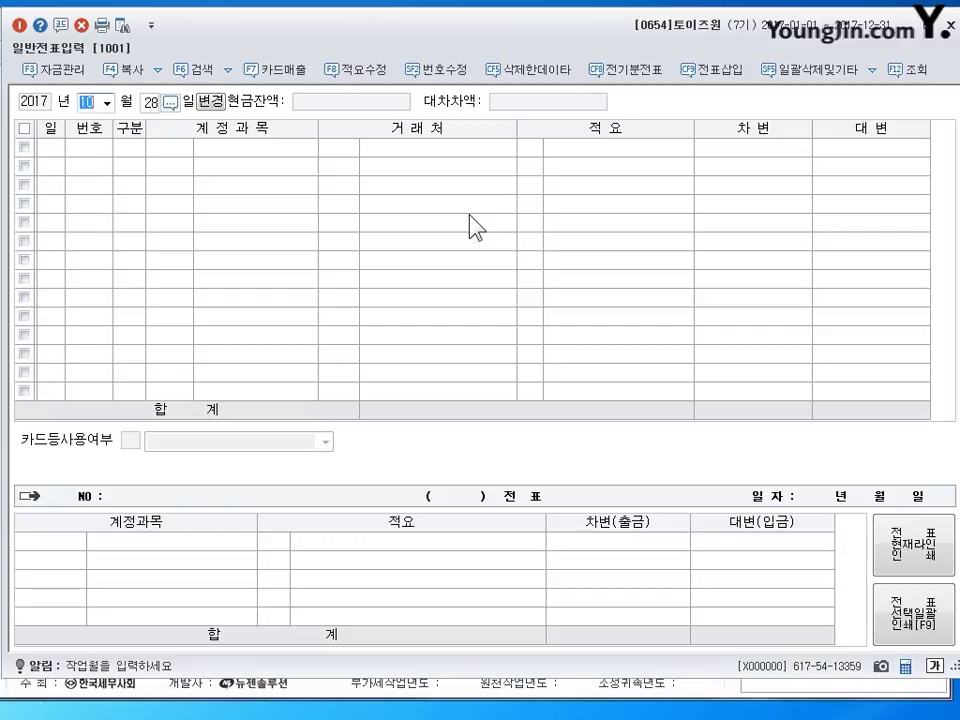
pyautogui.write('11')
pyautogui.press('Return')
pyautogui.write('16')
pyautogui.press('Return')
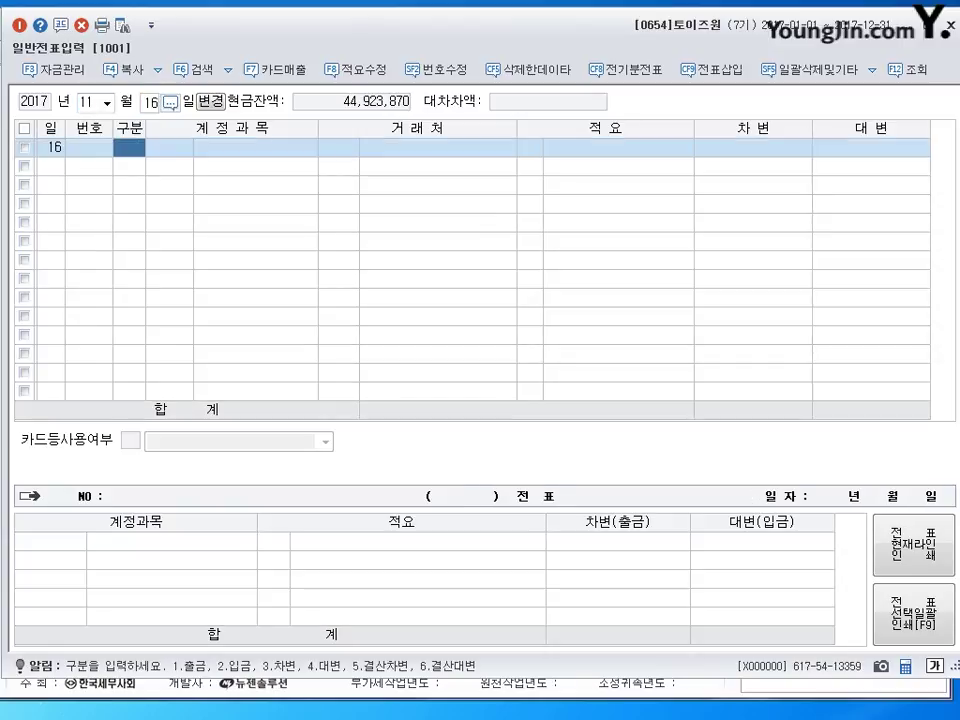
pyautogui.write('3')
pyautogui.press('Return')
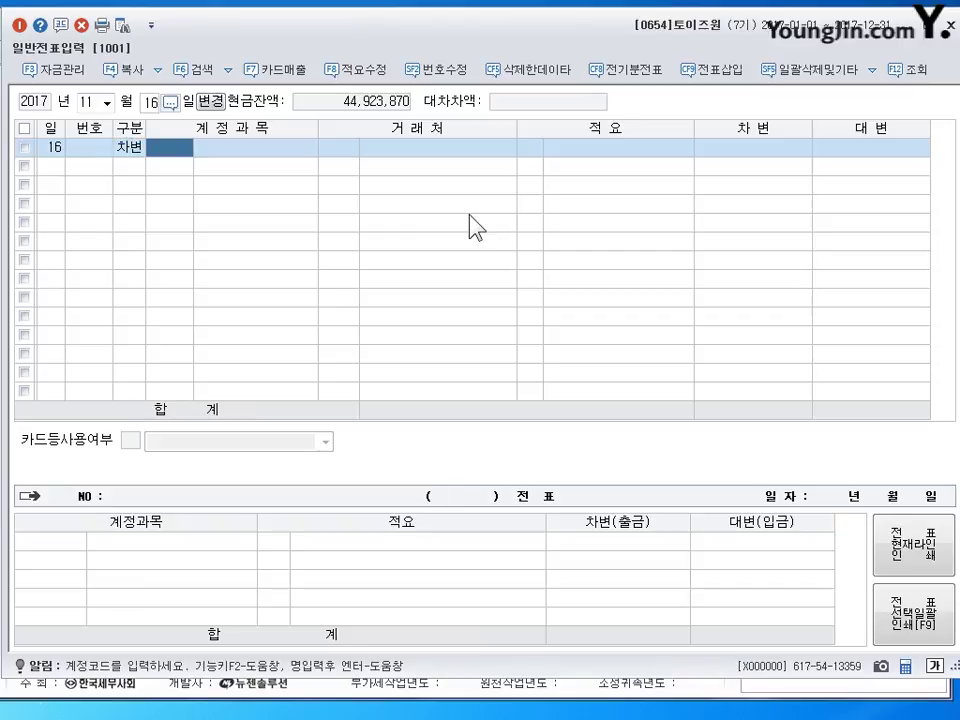
pyautogui.write('103')
pyautogui.press('Return')
pyautogui.press('Return')
pyautogui.press('Return')
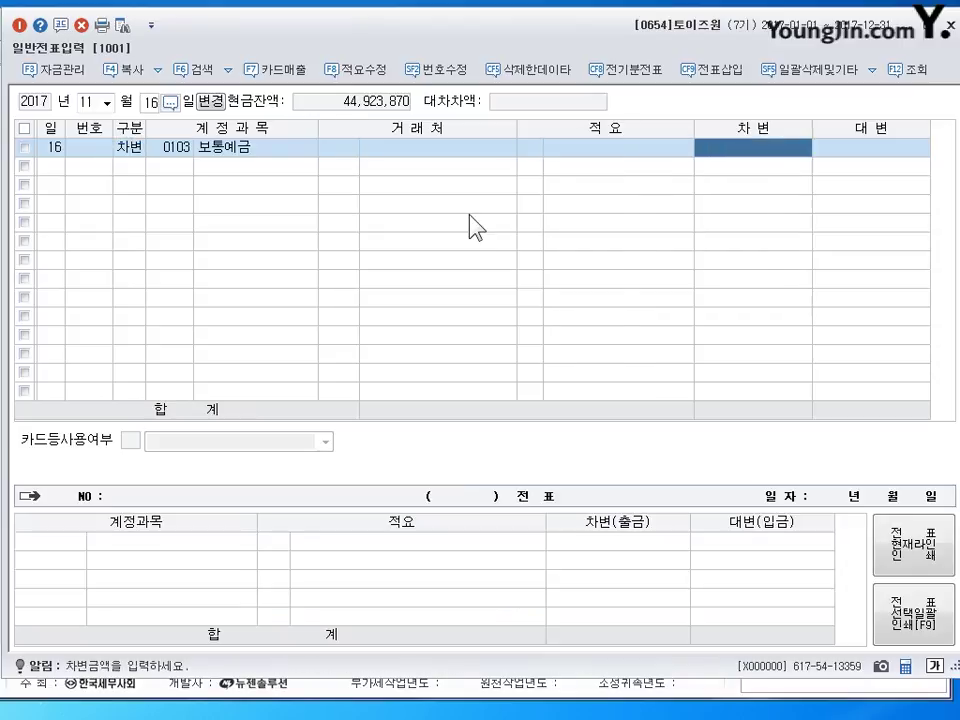
pyautogui.write('10000000')
# - Credit the loan to 장기차입금 (0293) and look up partner 국민
pyautogui.press('Return')
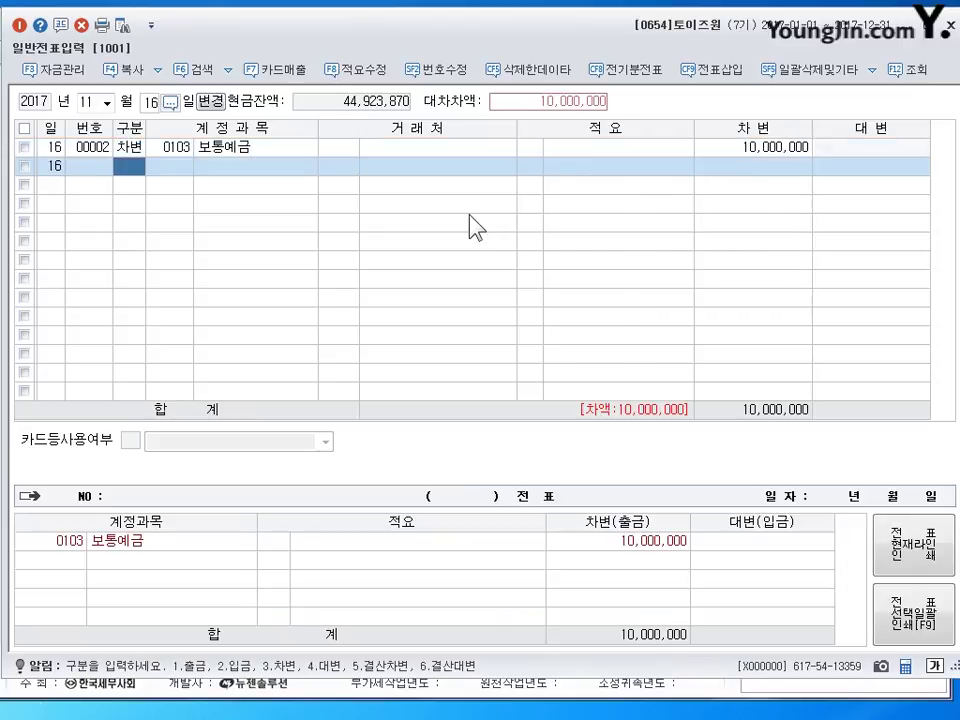
pyautogui.write('4')
pyautogui.press('Return')
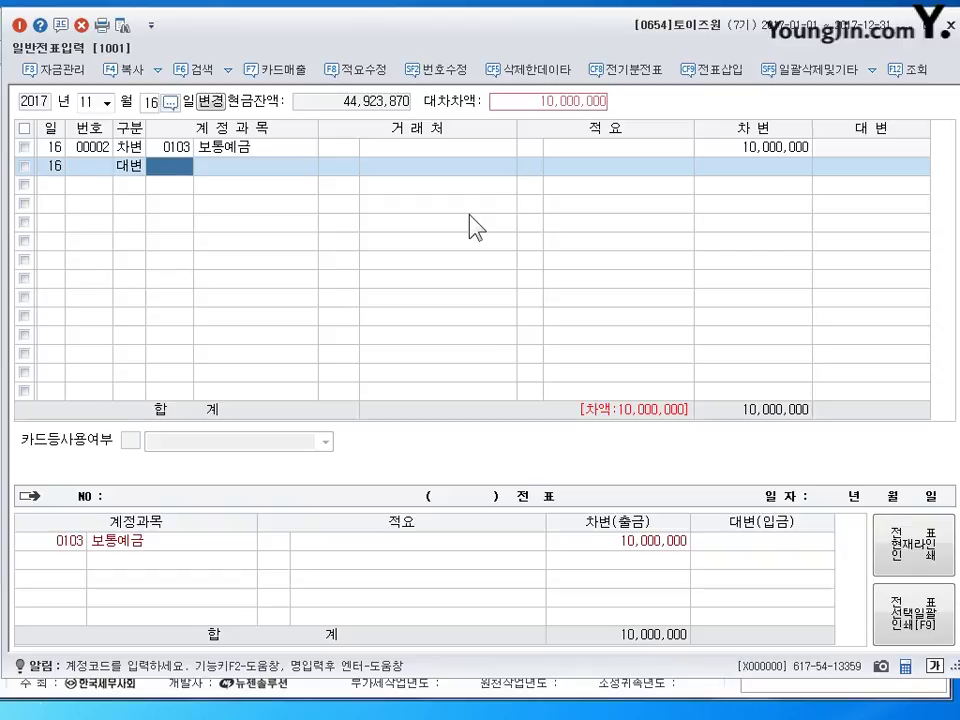
pyautogui.write('293')
pyautogui.press('Return')
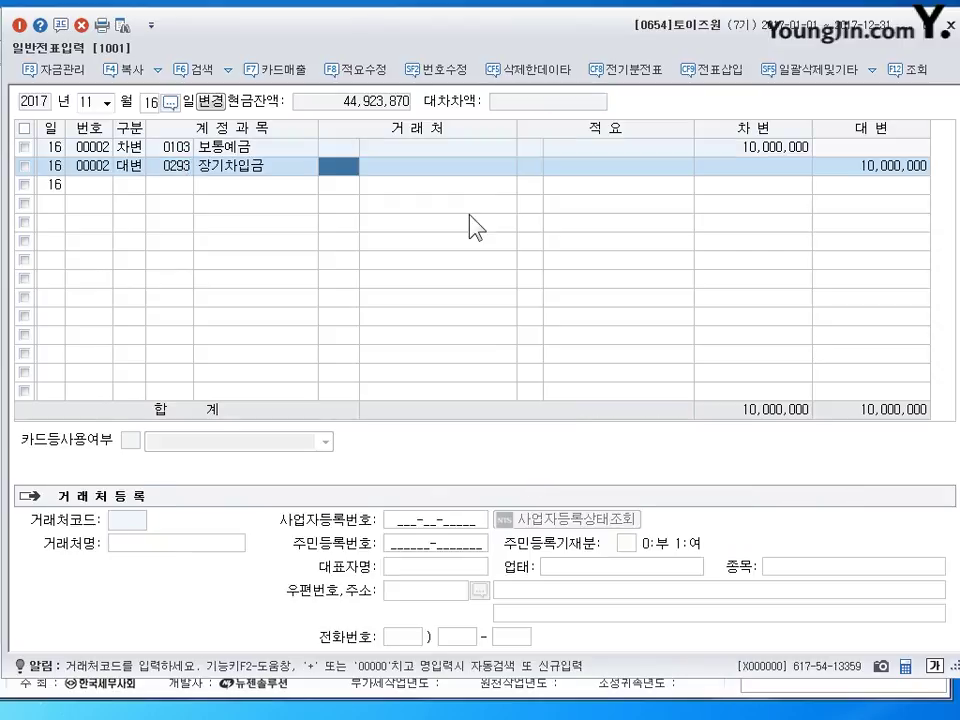
pyautogui.write('국민')
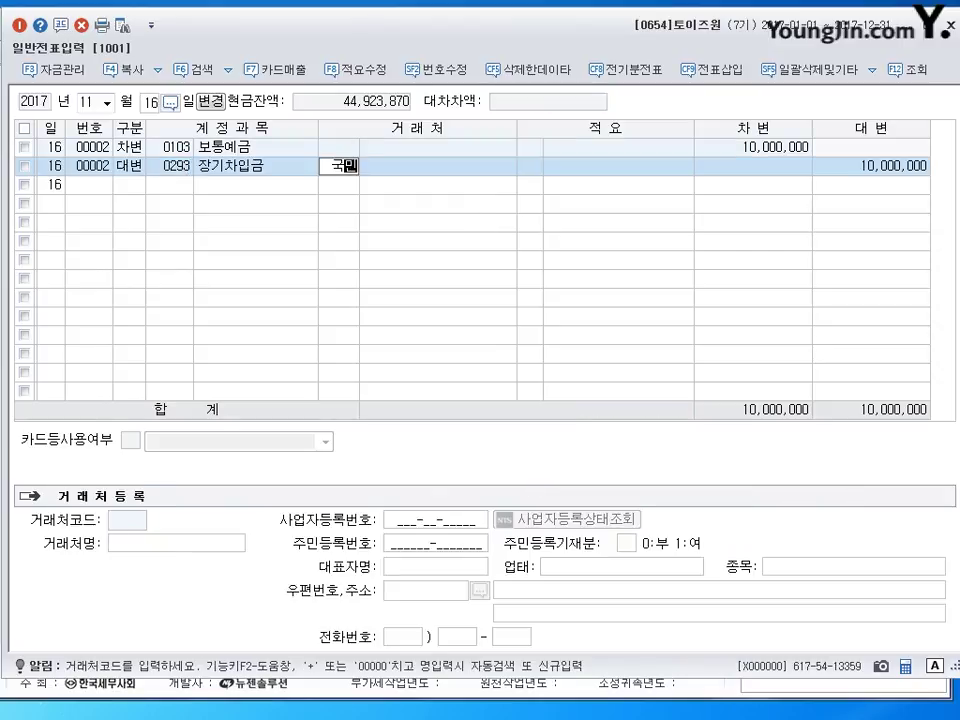
pyautogui.press('Return')
pyautogui.press('Return')
pyautogui.press('Return')
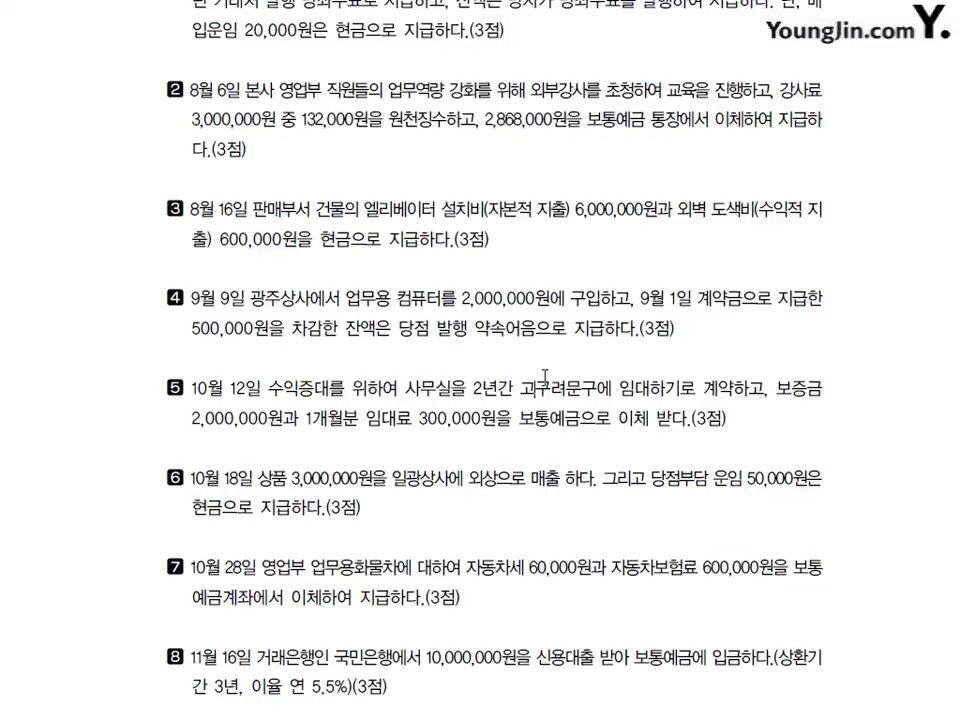
# - Scroll to section 05 and mark its key terms, the May 28 date, and the 1,200,000 and 1,800,000 amounts
pyautogui.scroll(-5, 390, 290)
pyautogui.scroll(-6, 388, 308)
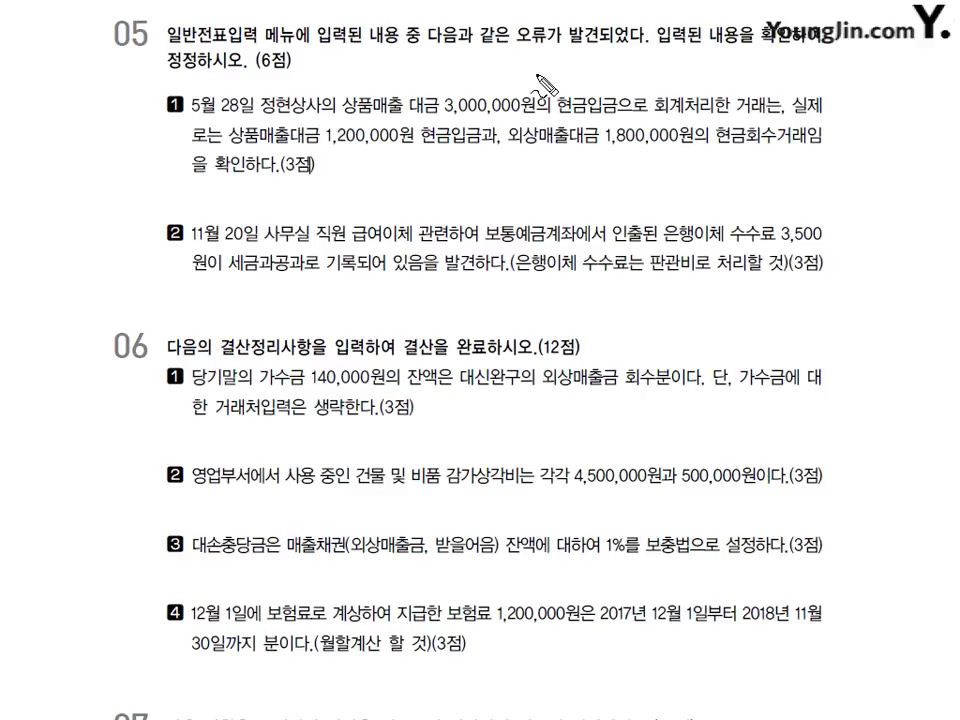
pyautogui.moveTo(517, 47); pyautogui.dragTo(543, 47)
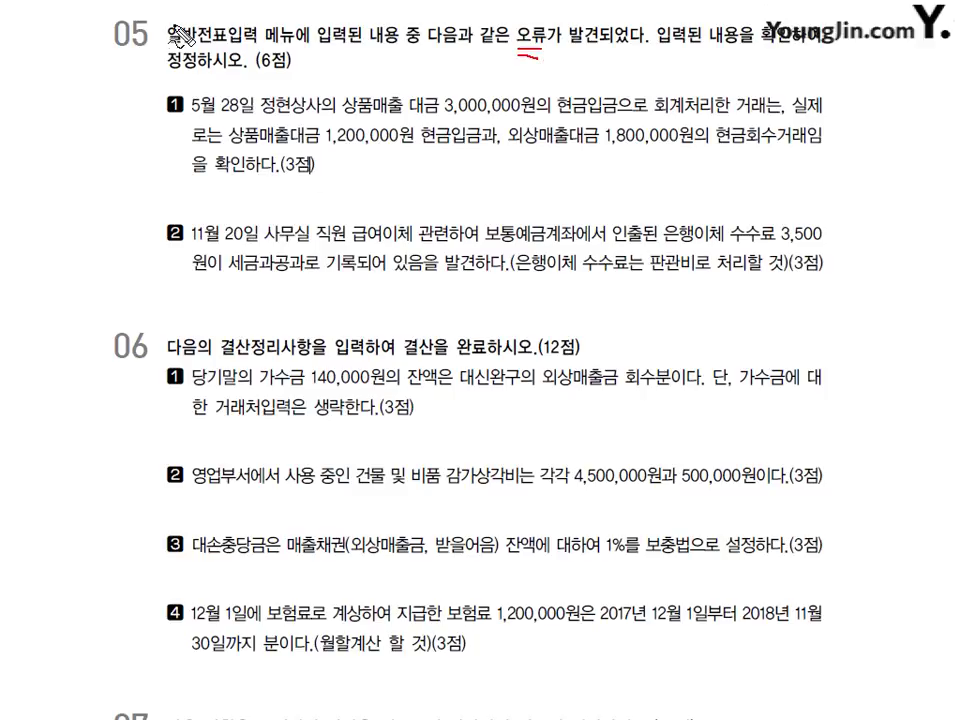
pyautogui.moveTo(168, 45); pyautogui.dragTo(236, 48)
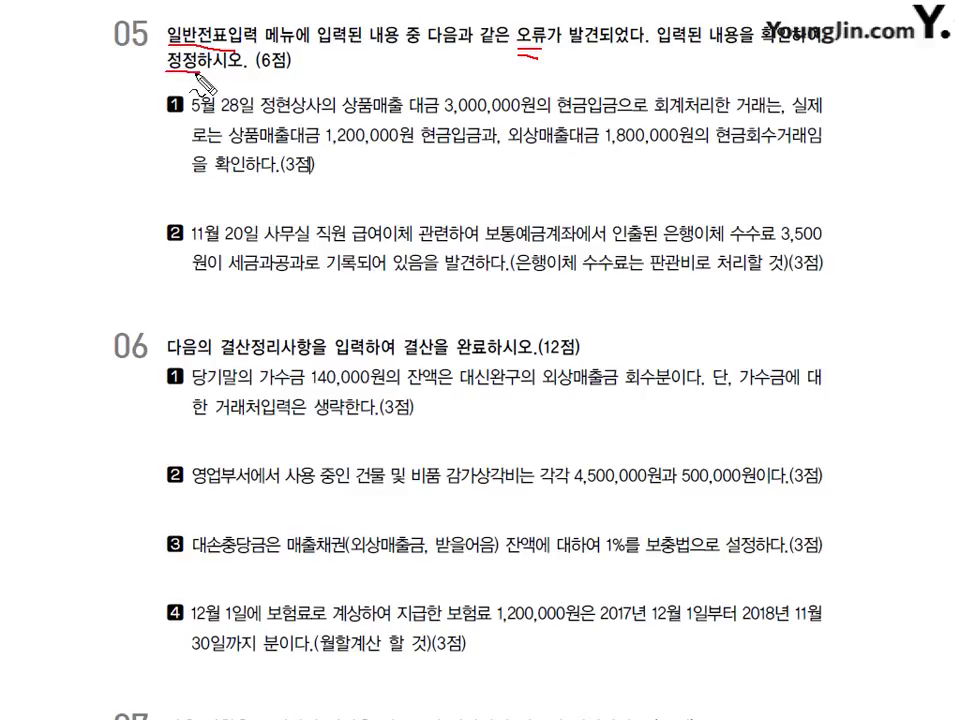
pyautogui.moveTo(160, 84); pyautogui.dragTo(186, 85)
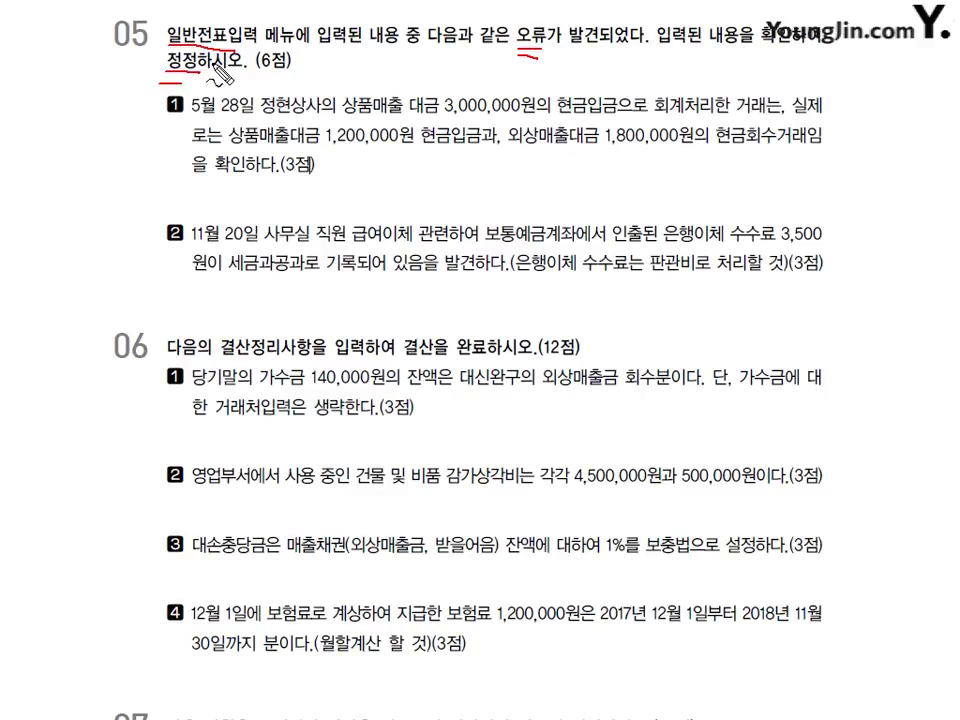
pyautogui.moveTo(243, 96)
pyautogui.mouseDown()
pyautogui.moveTo(198, 110)
pyautogui.moveTo(246, 98)
pyautogui.mouseUp()
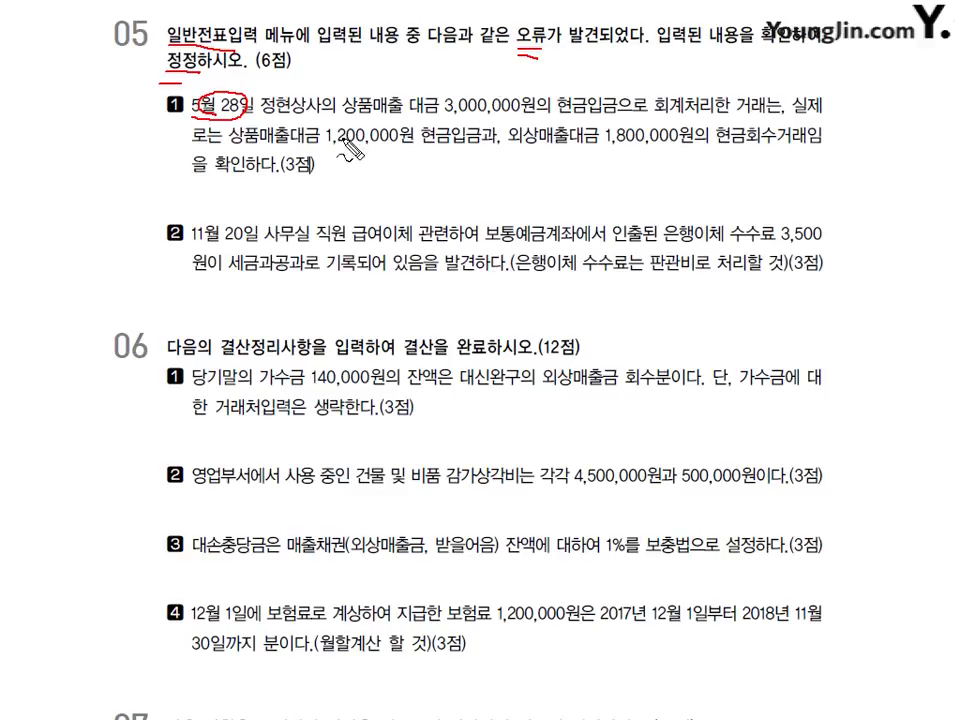
pyautogui.moveTo(324, 142)
pyautogui.mouseDown()
pyautogui.moveTo(395, 144)
pyautogui.moveTo(336, 136)
pyautogui.mouseUp()
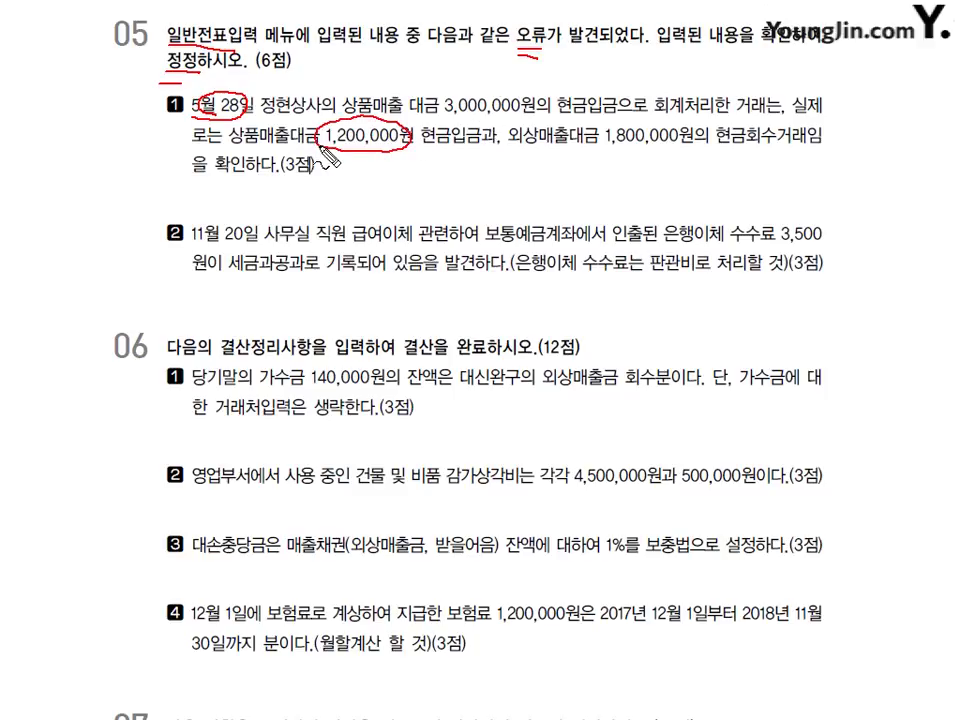
pyautogui.moveTo(590, 153)
pyautogui.mouseDown()
pyautogui.moveTo(680, 147)
pyautogui.moveTo(598, 142)
pyautogui.moveTo(620, 152)
pyautogui.mouseUp()
# - Clear the PDF markings and bring up the May 28 voucher in KcLep
pyautogui.press('e')
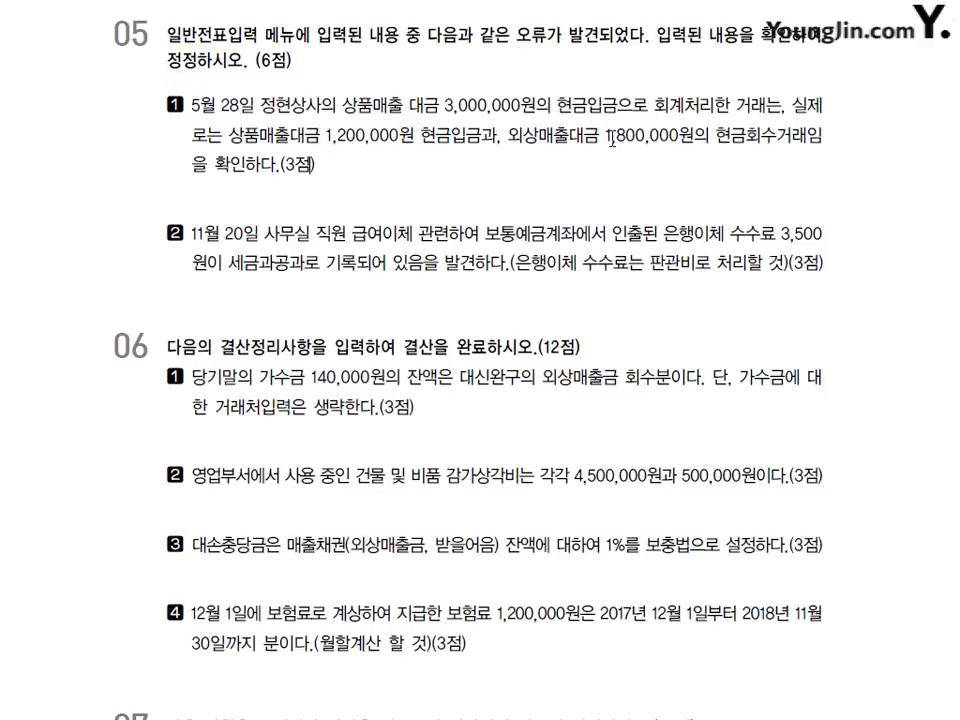
pyautogui.hotkey('alt', 'Tab')
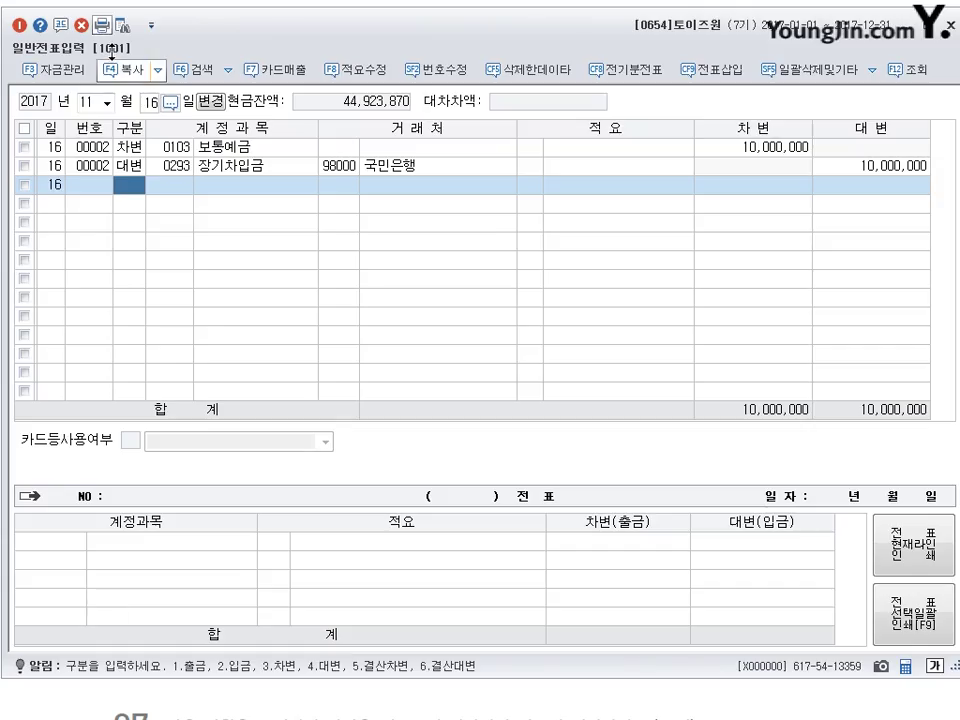
pyautogui.click(86, 102)
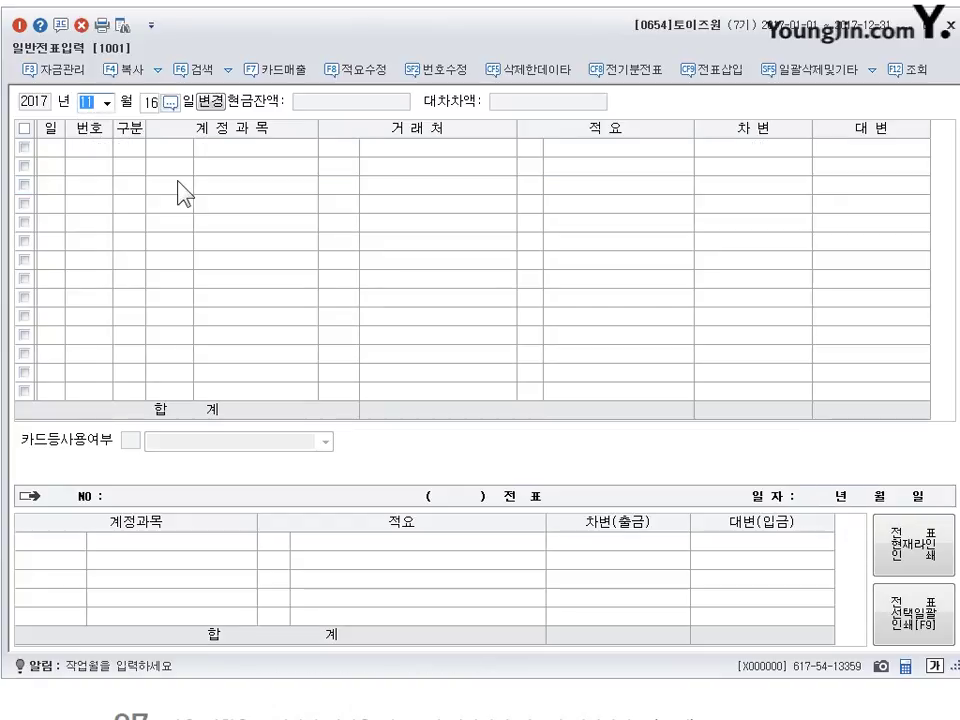
pyautogui.write('05')
pyautogui.press('Return')
pyautogui.write('28')
pyautogui.press('Return')
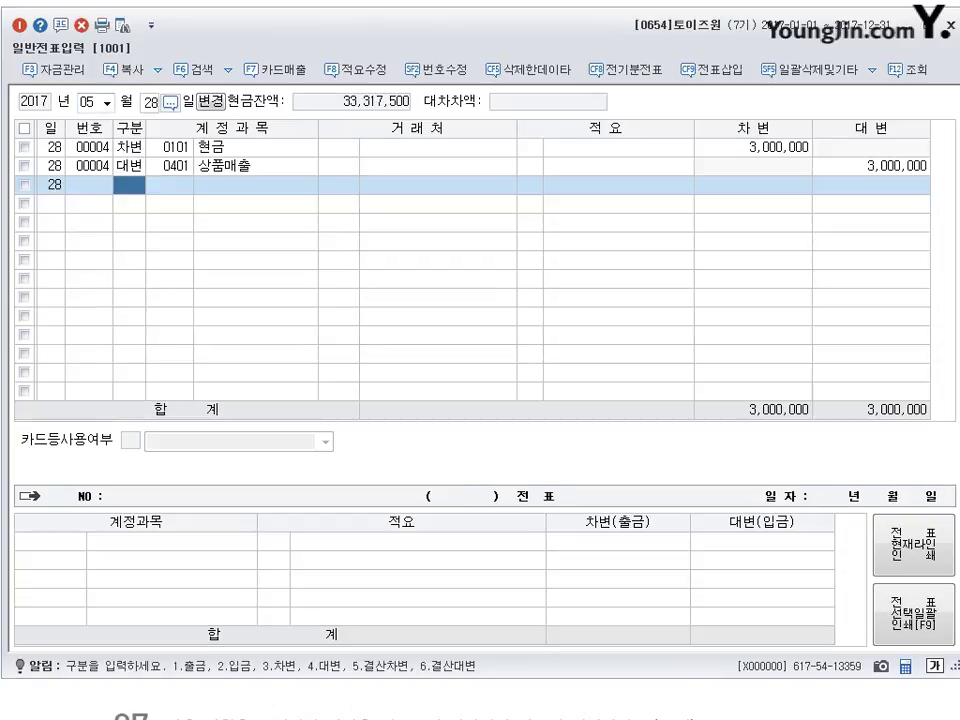
pyautogui.click(128, 147)
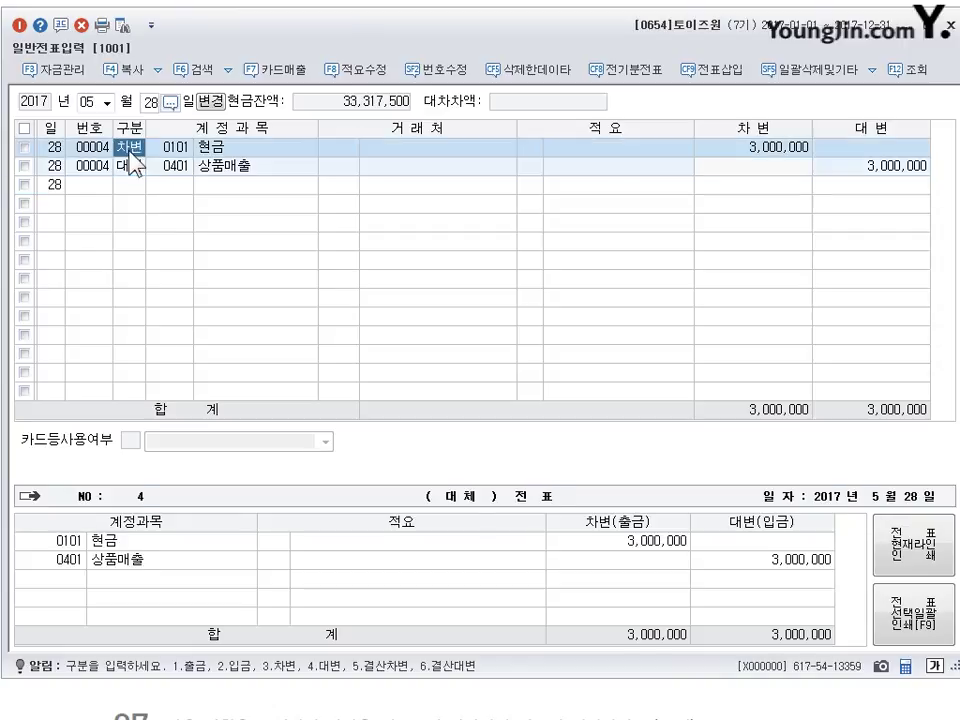
# - Reduce the 상품매출 credit amount to 1,200,000
pyautogui.click(128, 165)
pyautogui.press('Return')
pyautogui.press('Return')
pyautogui.press('Return')
pyautogui.press('Return')
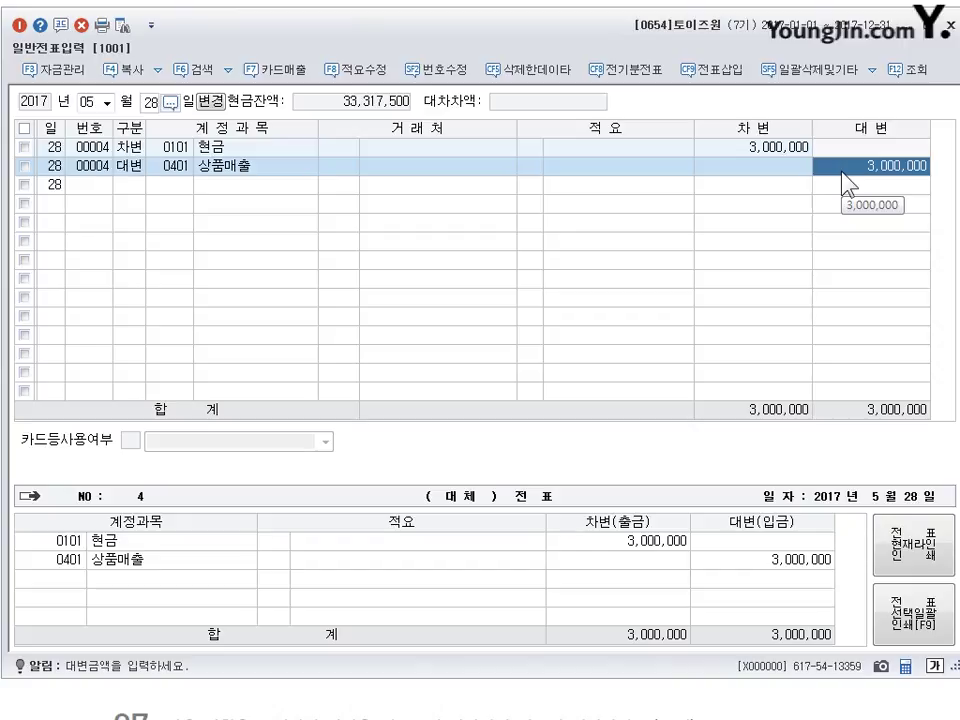
pyautogui.write('1200000')
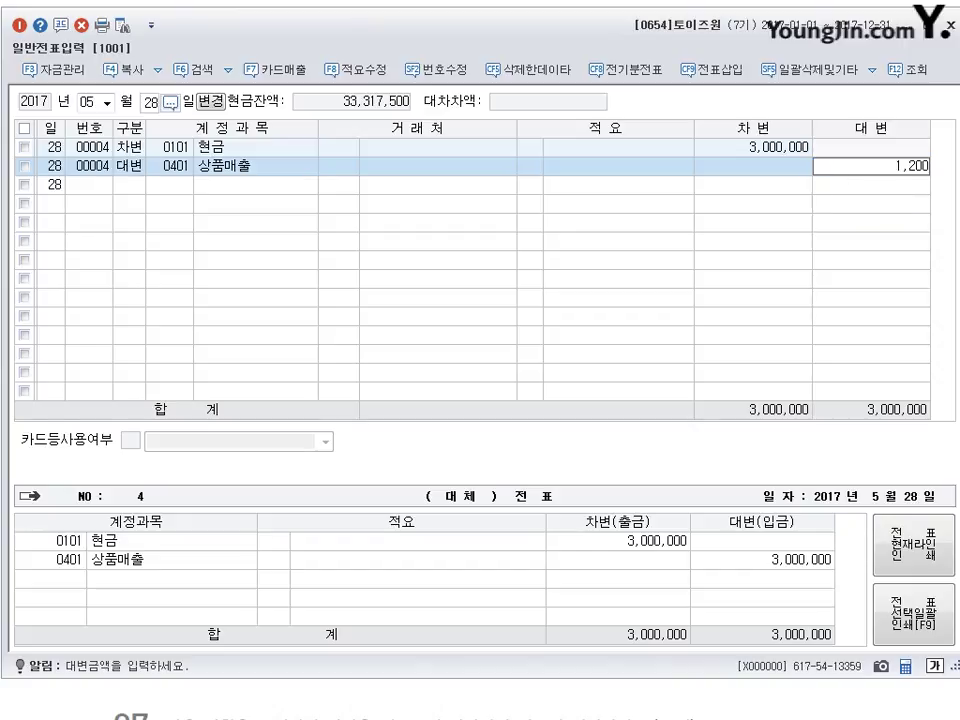
pyautogui.press('Return')
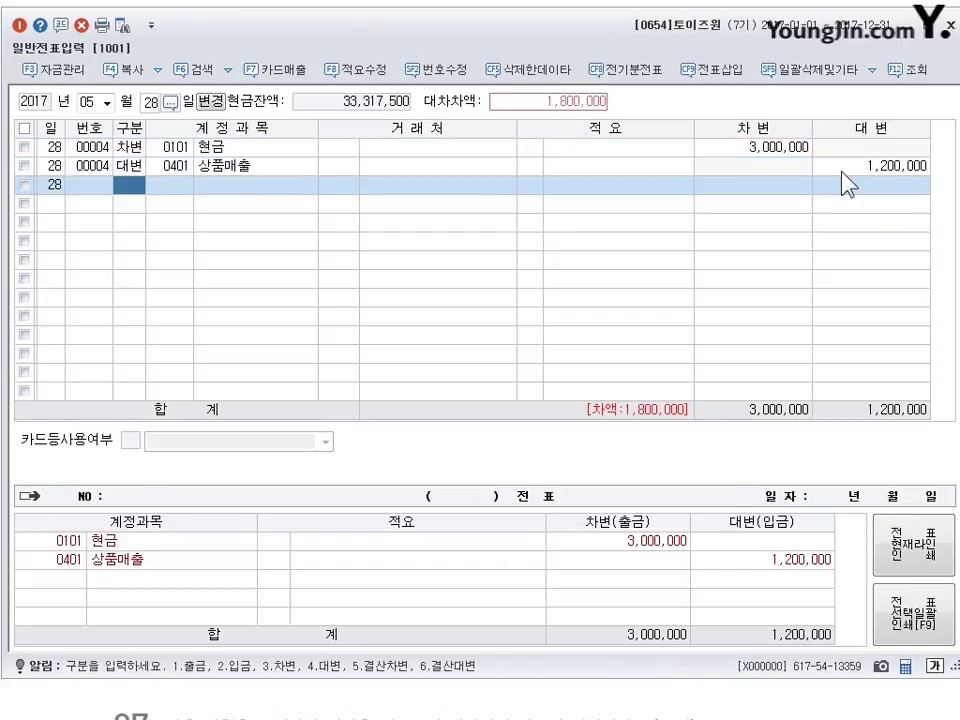
# - Add a 1,800,000 외상매출금 (0108) credit line for customer 00109 정현상사
pyautogui.write('4108')
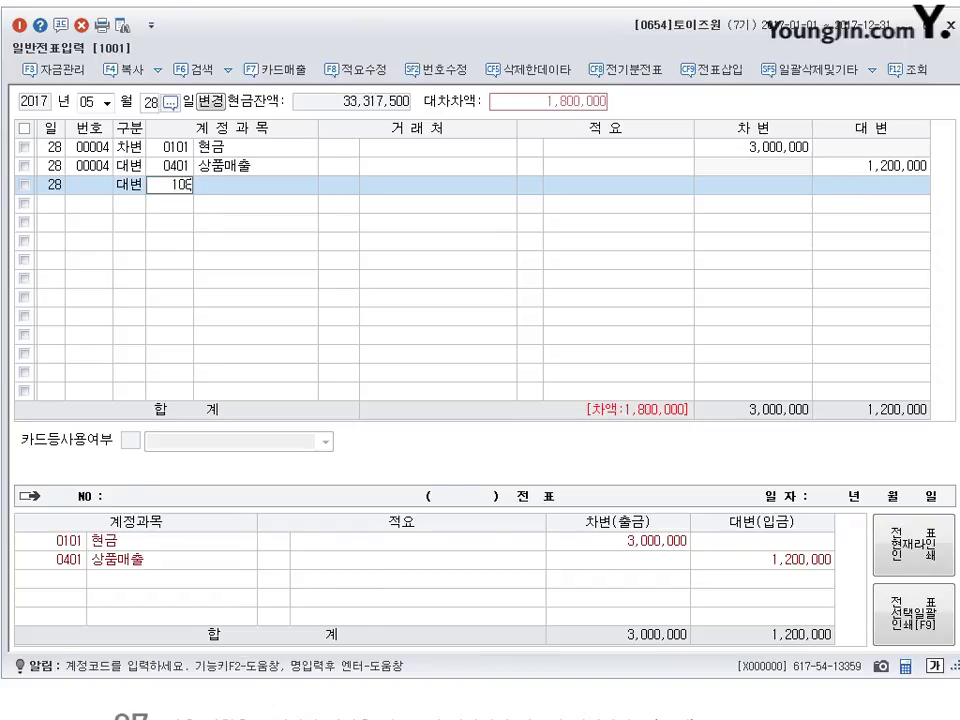
pyautogui.press('Return')
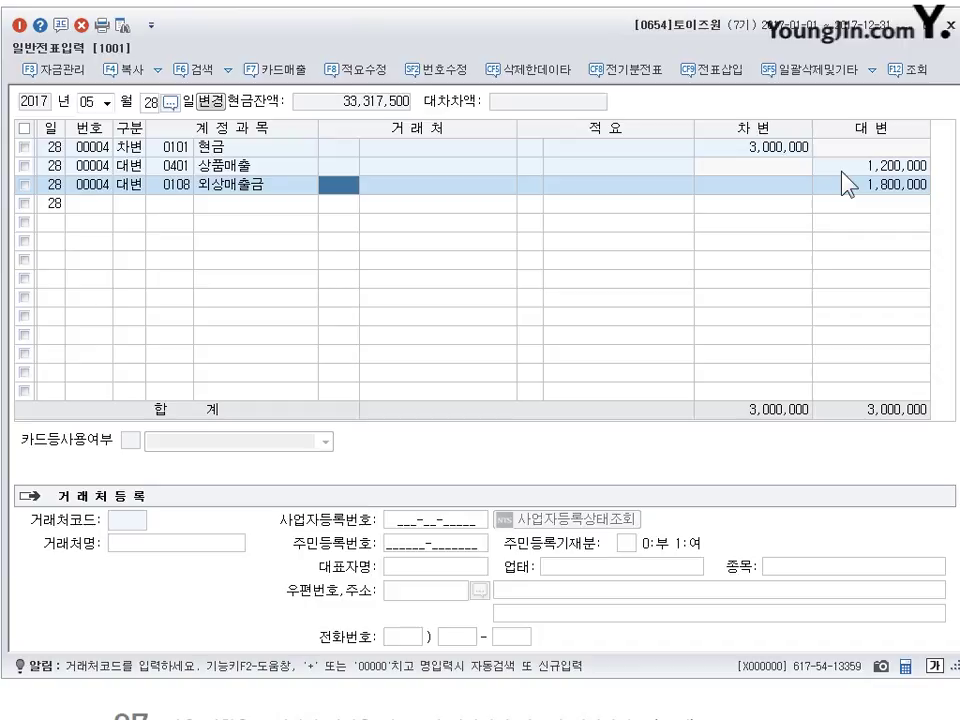
pyautogui.write('정혜')
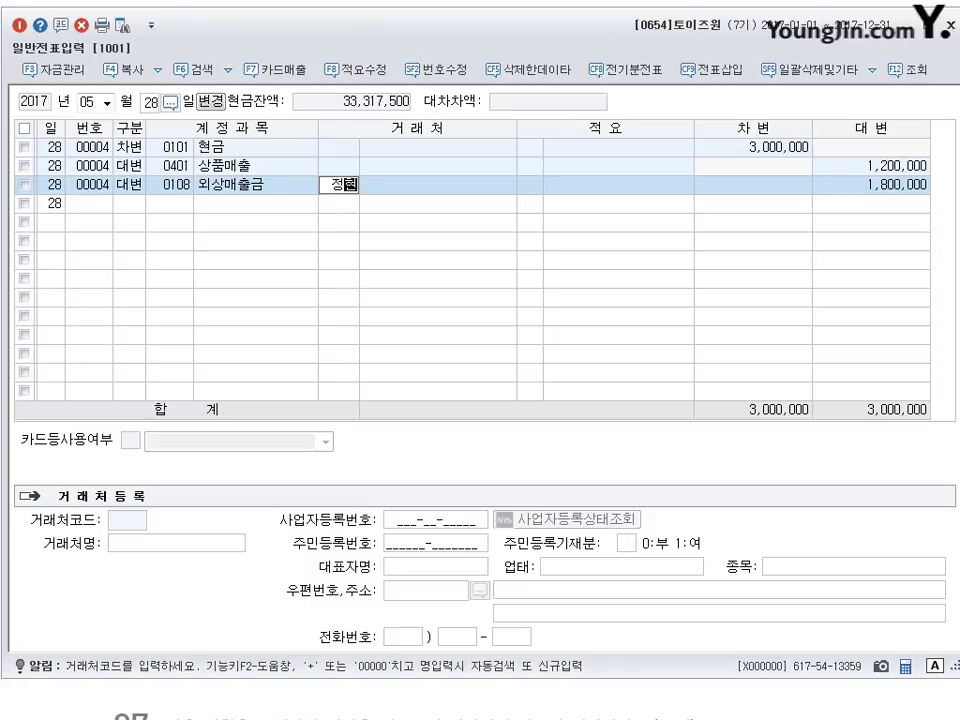
pyautogui.press('Return')
pyautogui.press('Return')
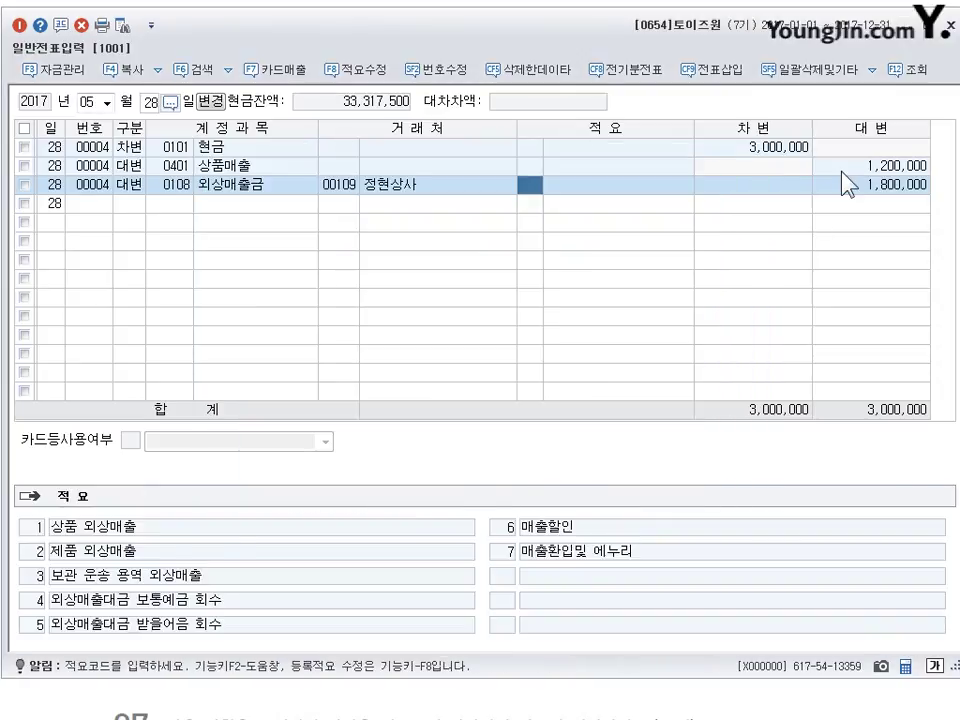
pyautogui.press('Return')
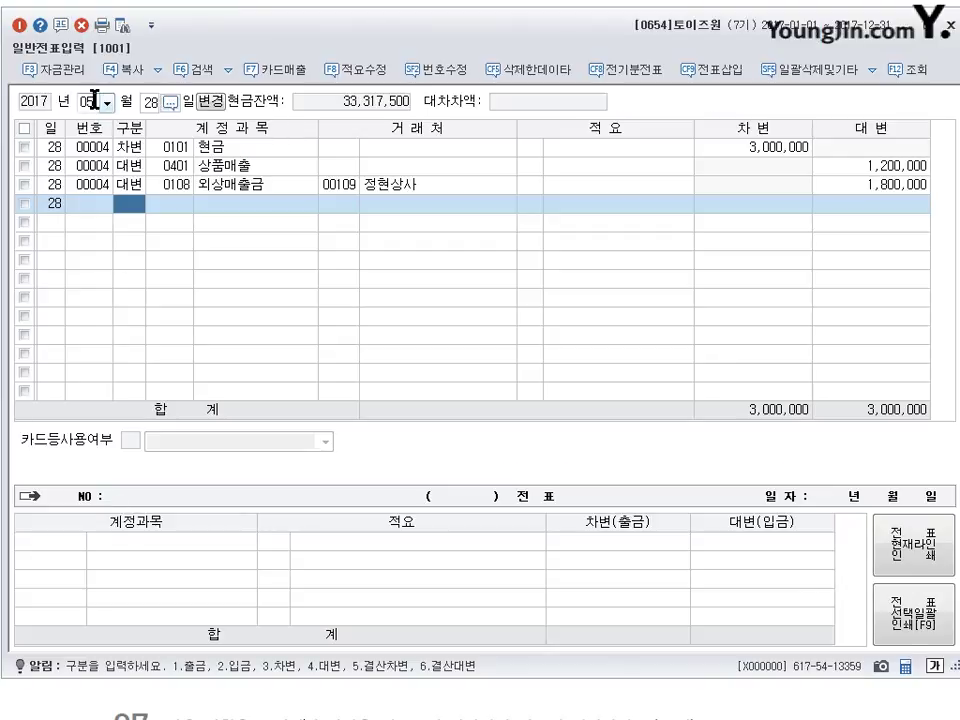
# - Bring up the Nov 20 voucher in KcLep
pyautogui.click(93, 101)
pyautogui.write('11')
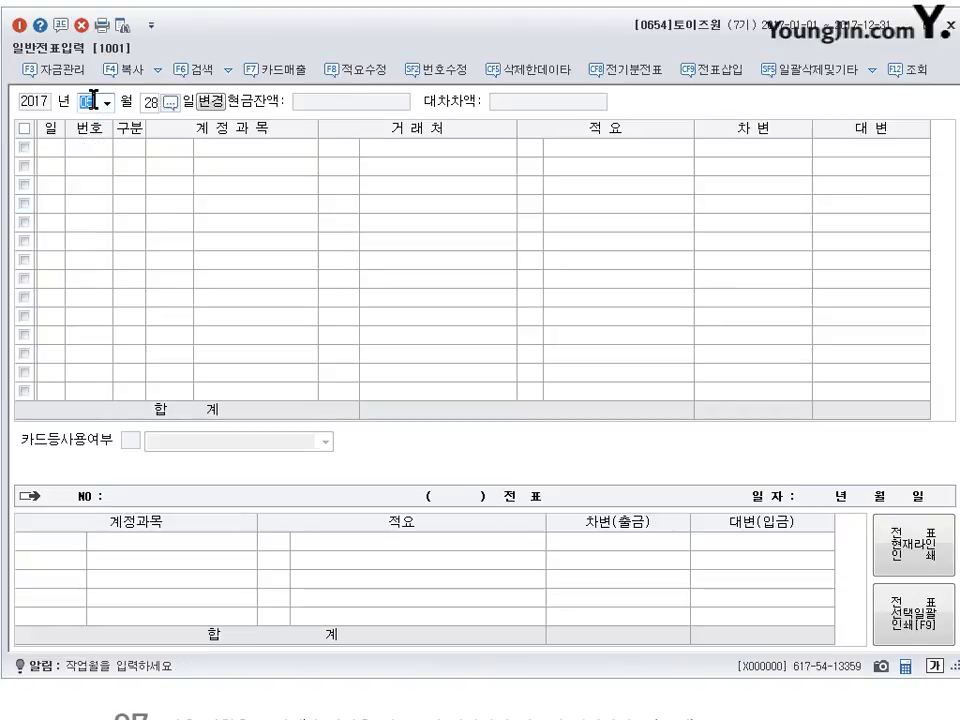
pyautogui.press('Return')
pyautogui.write('20')
pyautogui.press('Return')
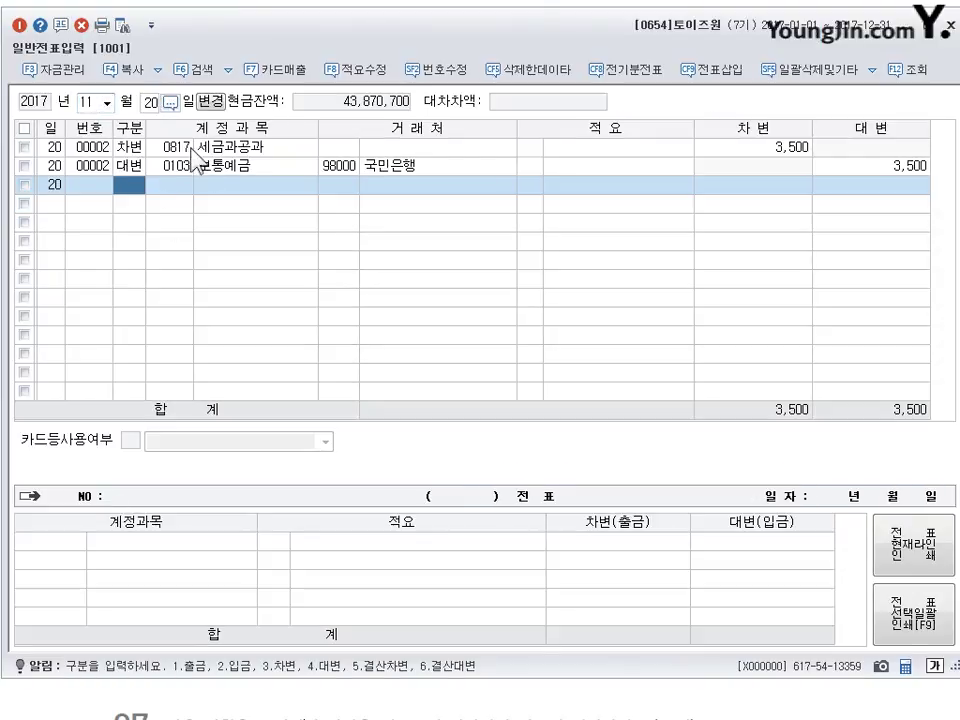
# - Recode the 3,500 fee line to 0831 수수료비용, then scroll the exercise sheet to section 06
pyautogui.click(178, 148)
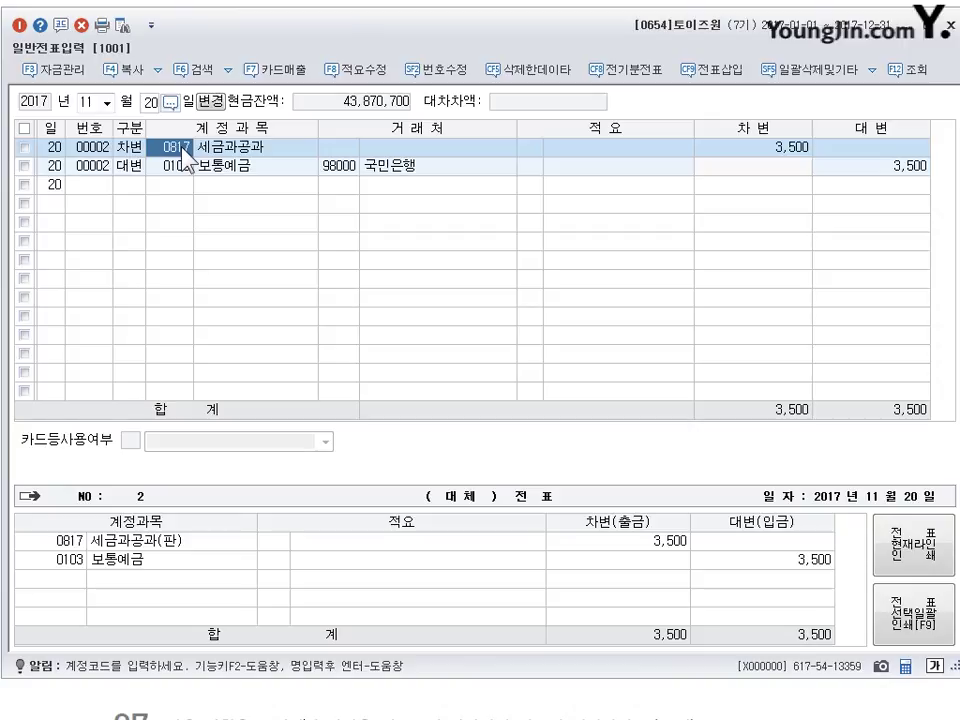
pyautogui.write('0831')
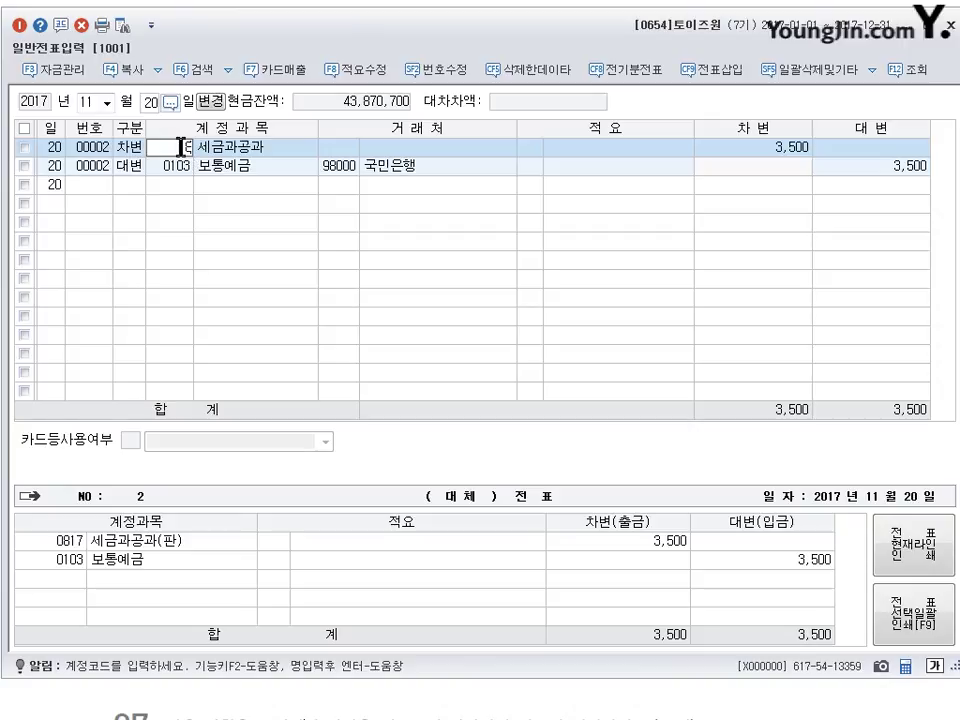
pyautogui.press('Return')
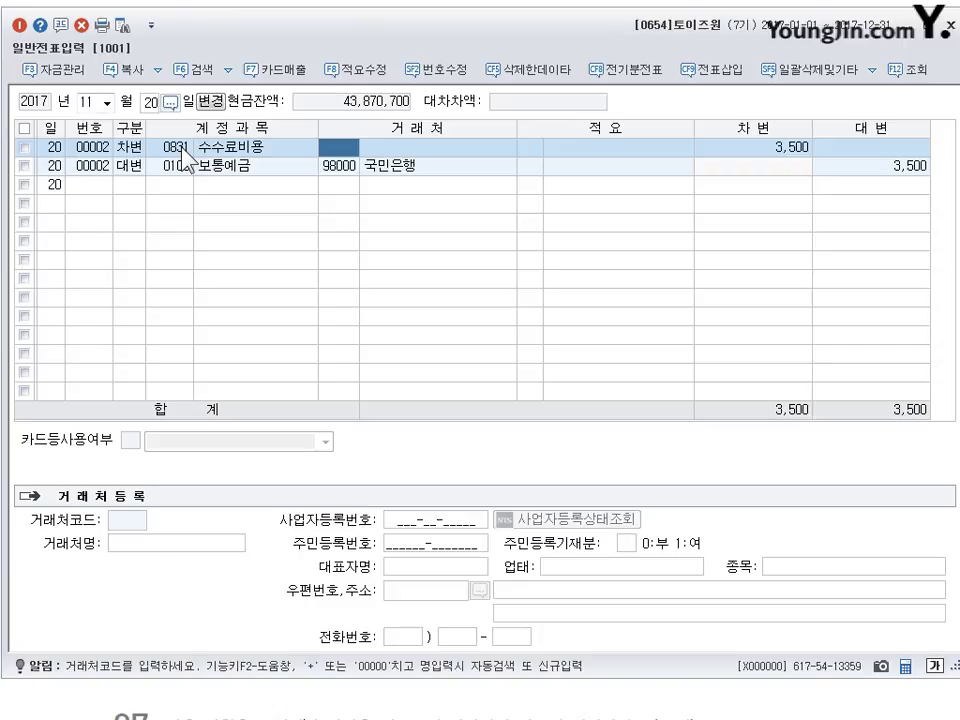
pyautogui.press('Down')
pyautogui.press('Down')
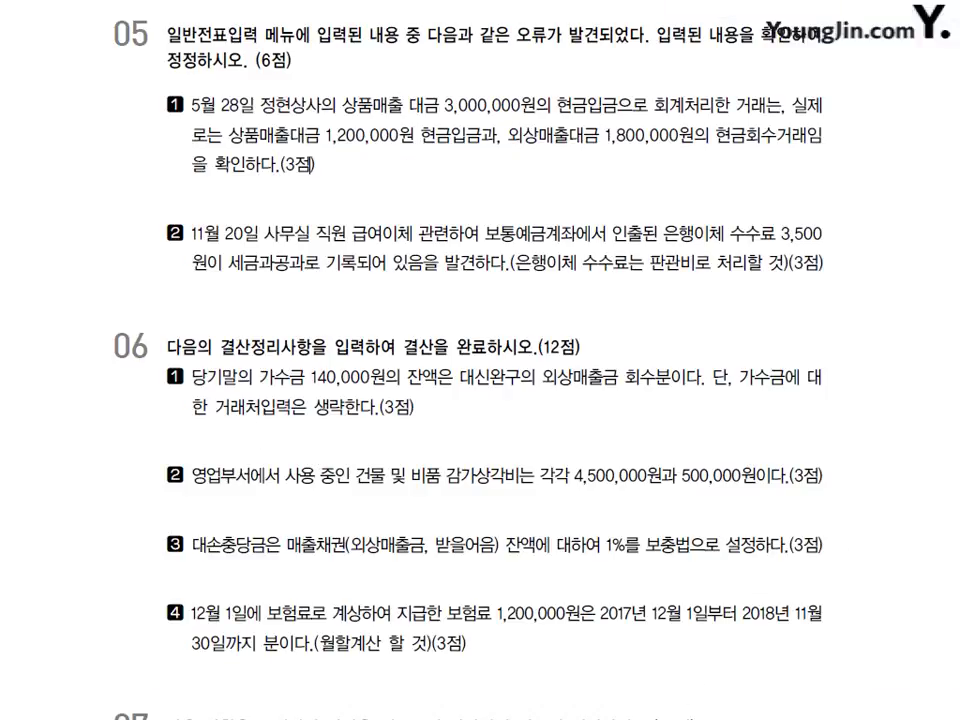
pyautogui.scroll(-1, 480, 360)
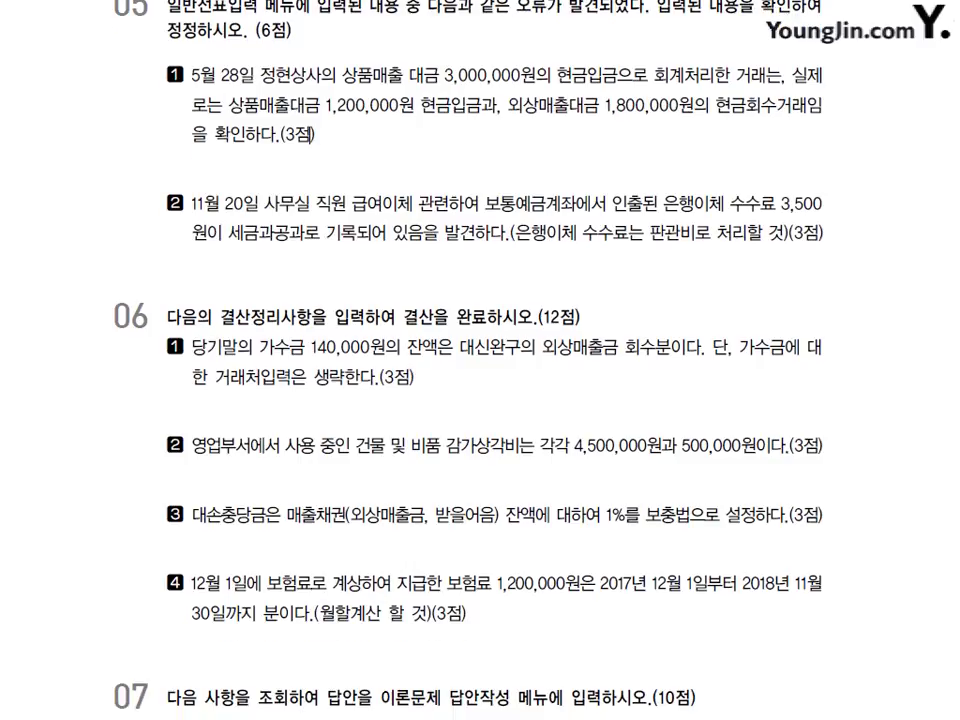
pyautogui.scroll(-1, 480, 360)
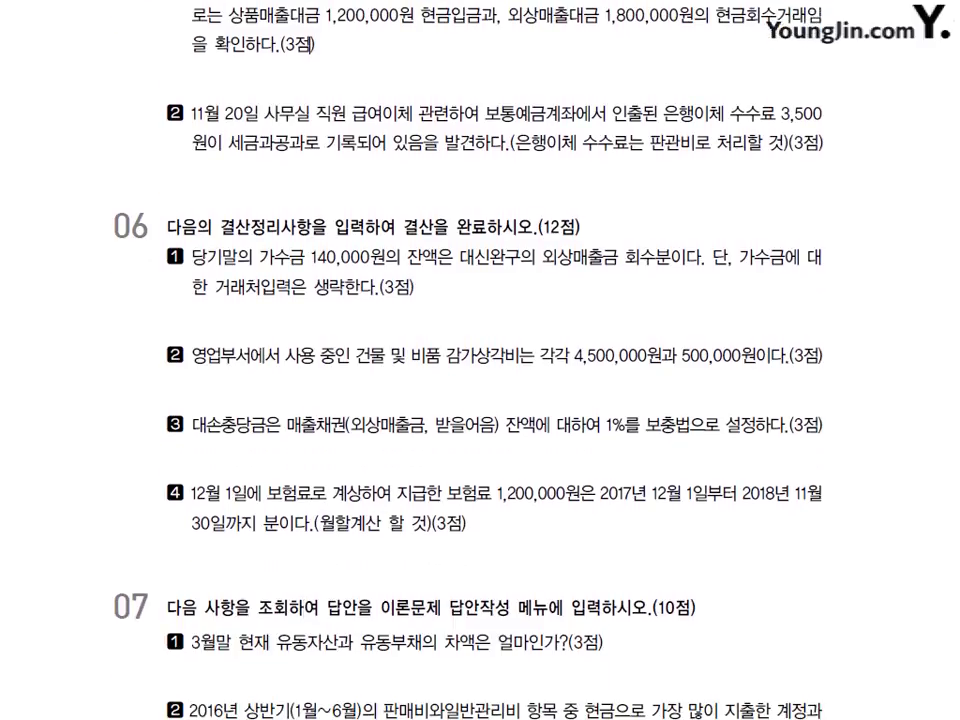